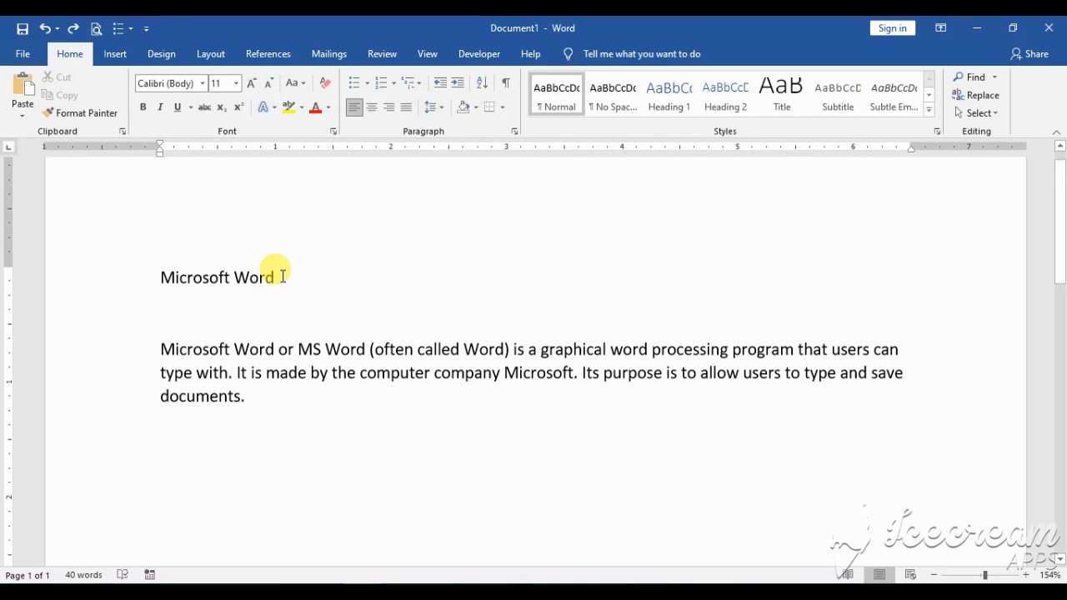
Cut the "Microsoft Word" title and paste it on the line below the body paragraph
{"action": "left_click_drag", "start_coordinate": [163, 281], "coordinate": [282, 284]}
{"action": "key", "text": "ctrl+c"}
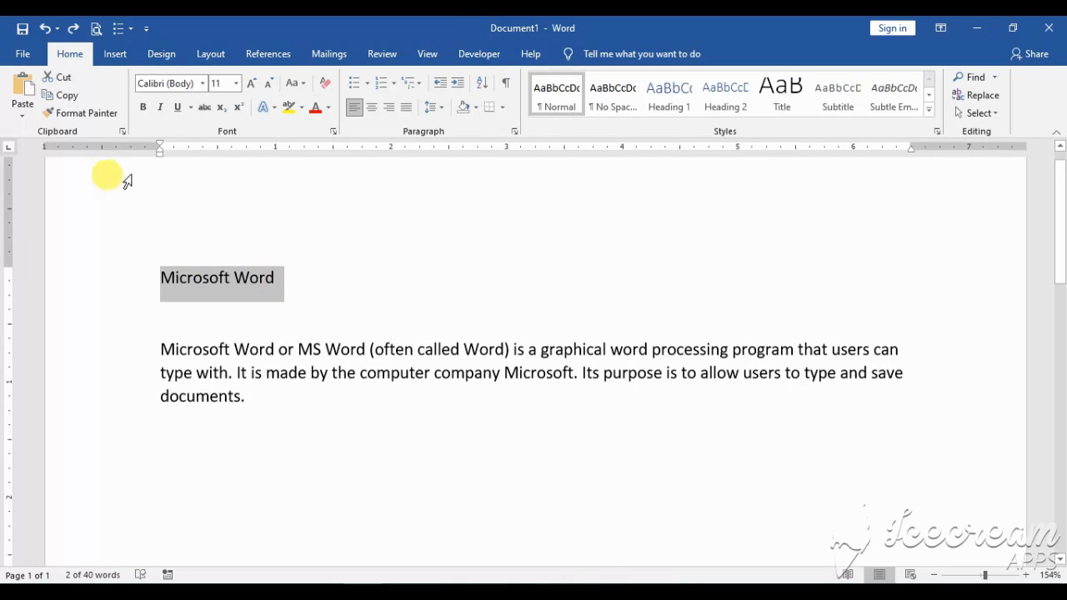
{"action": "left_click", "coordinate": [58, 80]}
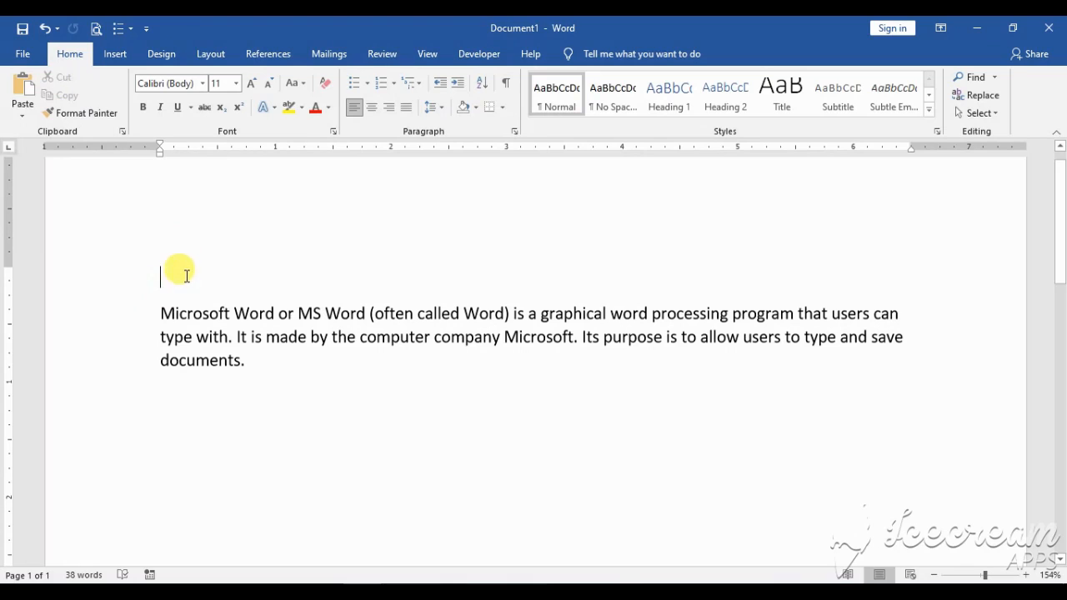
{"action": "left_click", "coordinate": [164, 419]}
{"action": "key", "text": "Down"}
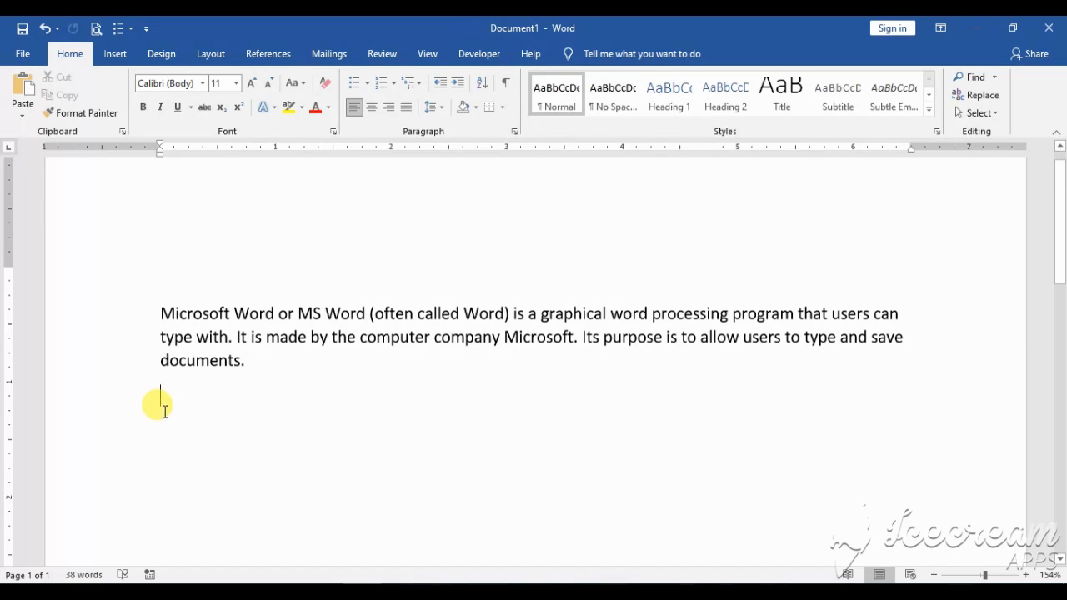
{"action": "left_click", "coordinate": [27, 92]}
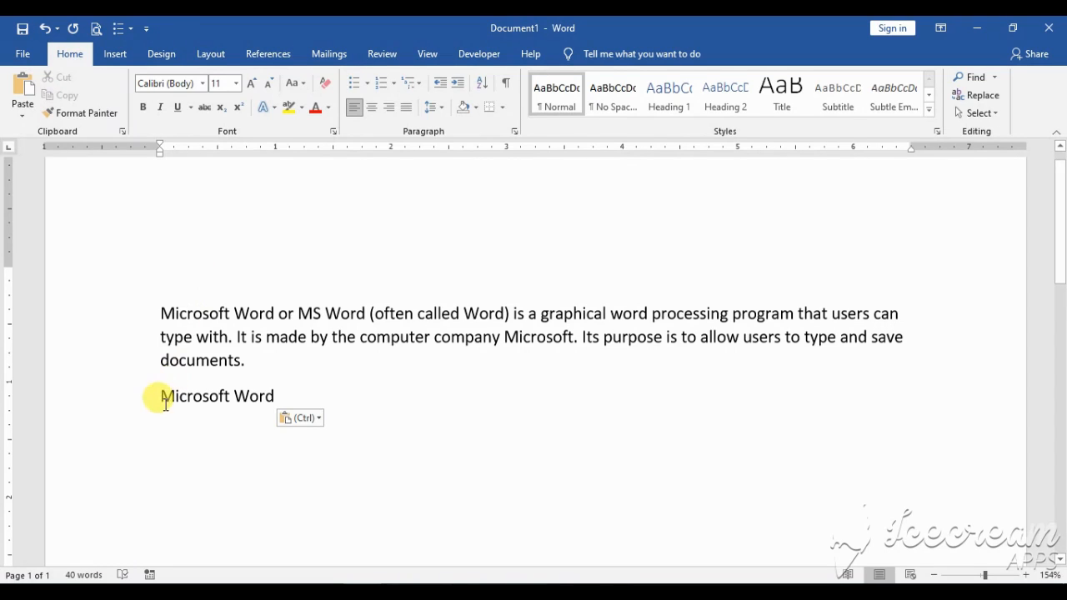
Copy the "Microsoft Word" line below the paragraph and paste the duplicate on the line beneath it
{"action": "left_click_drag", "start_coordinate": [160, 393], "coordinate": [270, 399]}
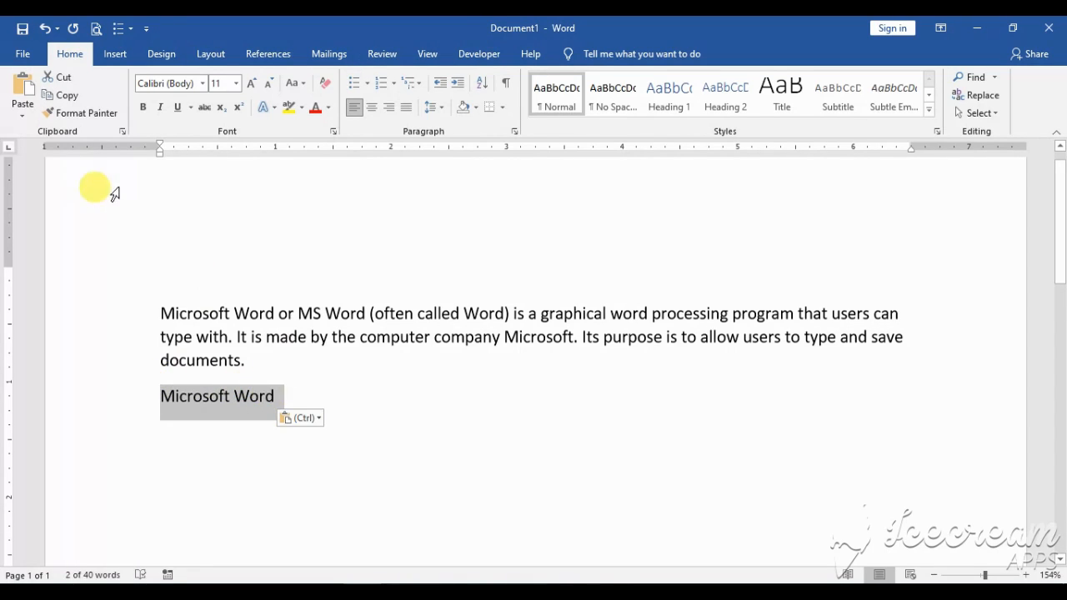
{"action": "left_click", "coordinate": [65, 103]}
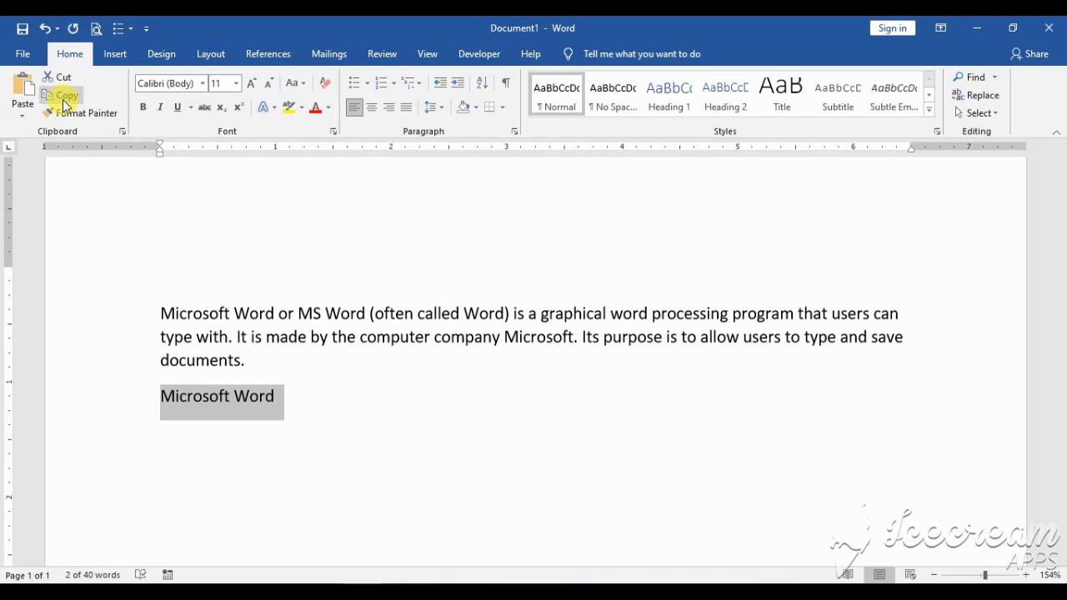
{"action": "left_click", "coordinate": [169, 442]}
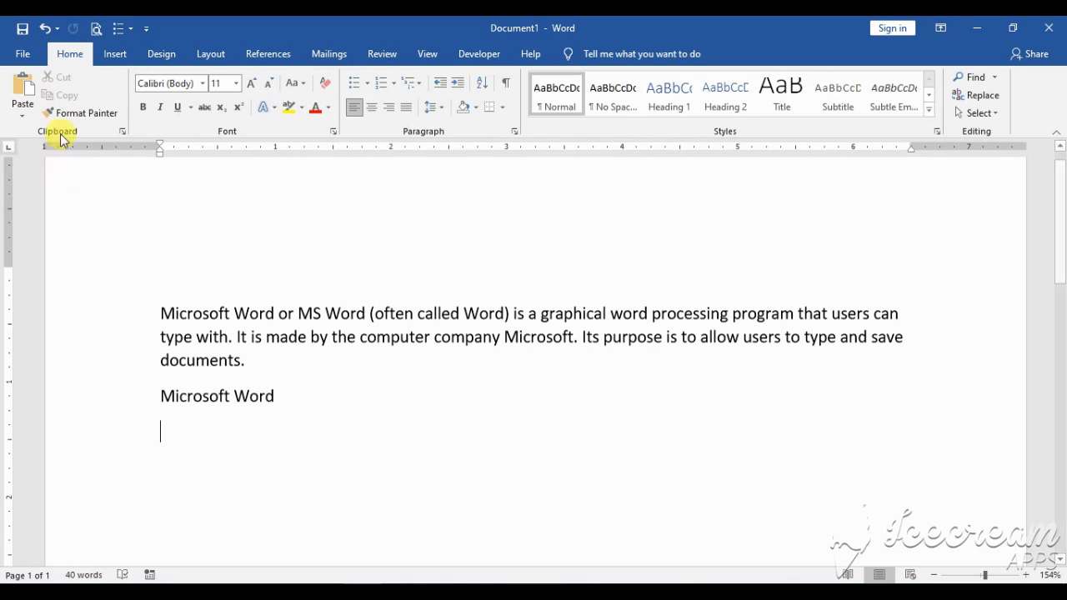
{"action": "left_click", "coordinate": [25, 84]}
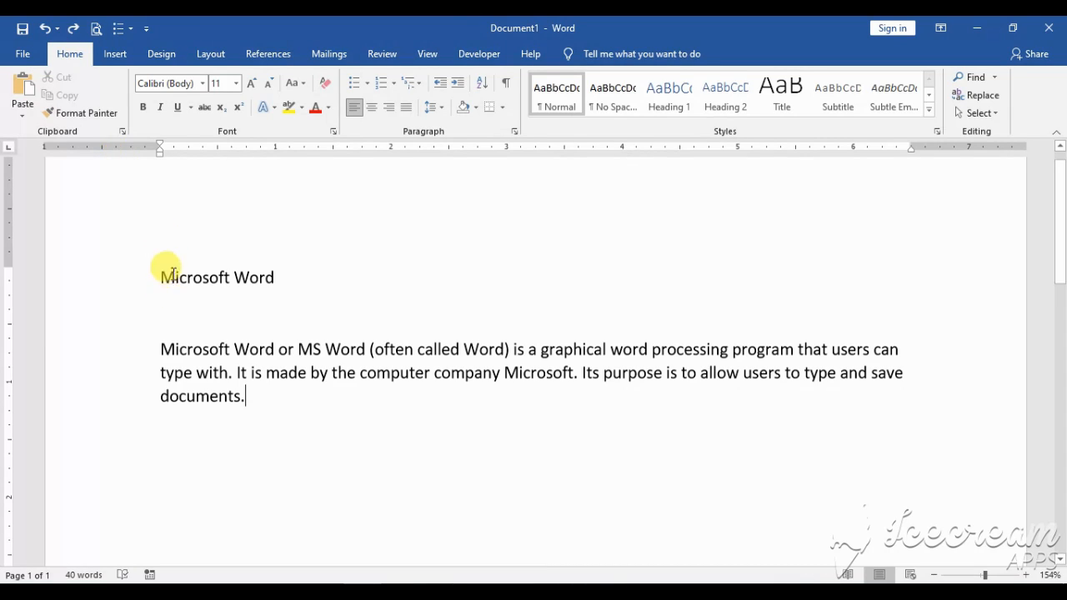
Format the "Microsoft Word" title in Cooper Black at size 20
{"action": "left_click_drag", "start_coordinate": [160, 276], "coordinate": [274, 269]}
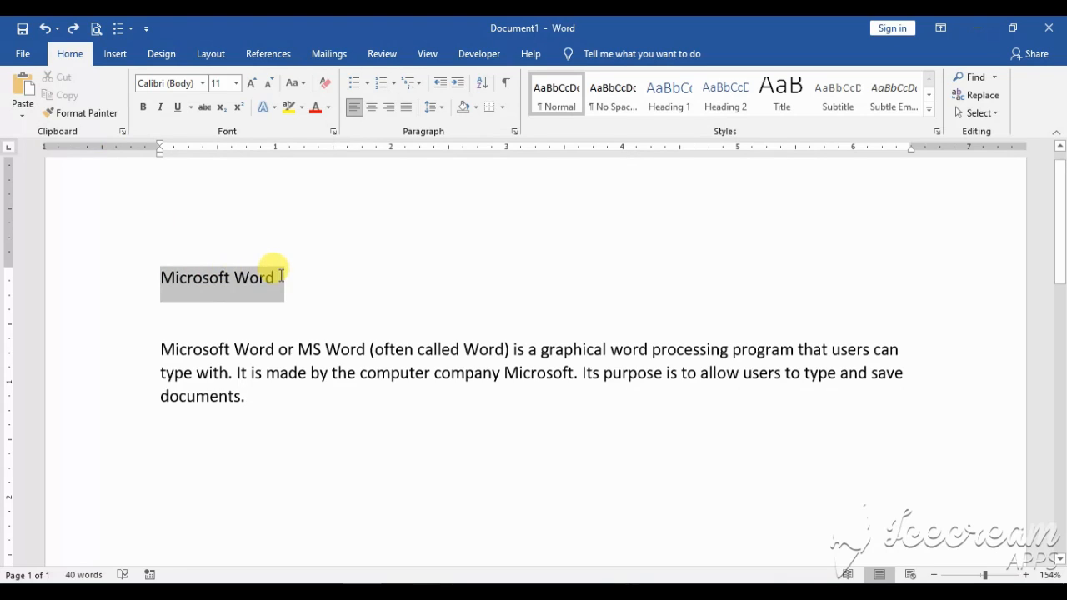
{"action": "left_click", "coordinate": [205, 83]}
{"action": "left_click", "coordinate": [167, 191]}
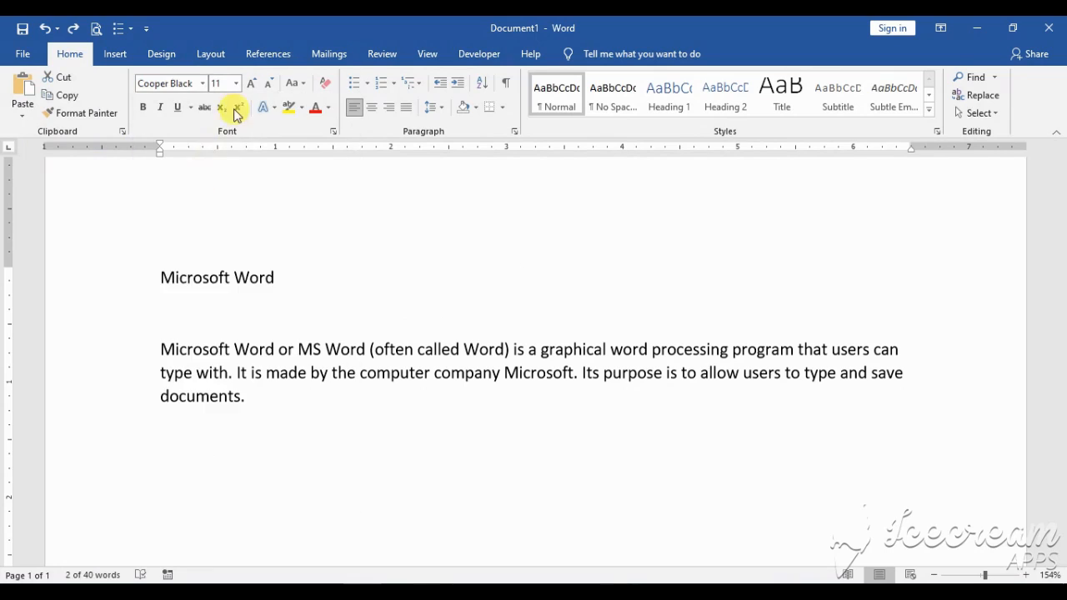
{"action": "left_click", "coordinate": [237, 85]}
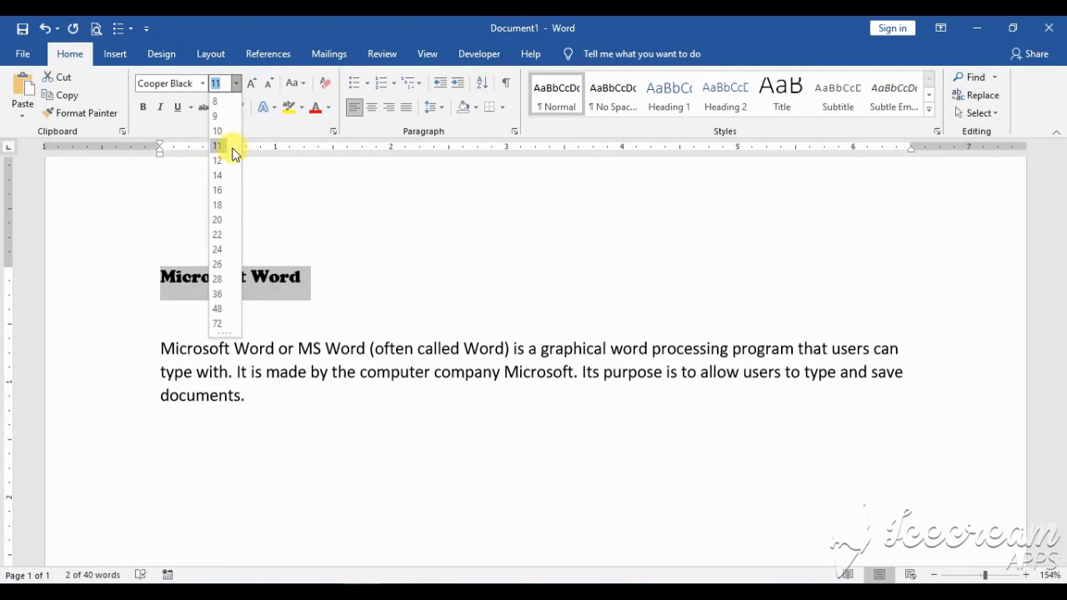
{"action": "left_click", "coordinate": [222, 221]}
Color the title text light orange and give it a dark blue highlight
{"action": "left_click", "coordinate": [328, 108]}
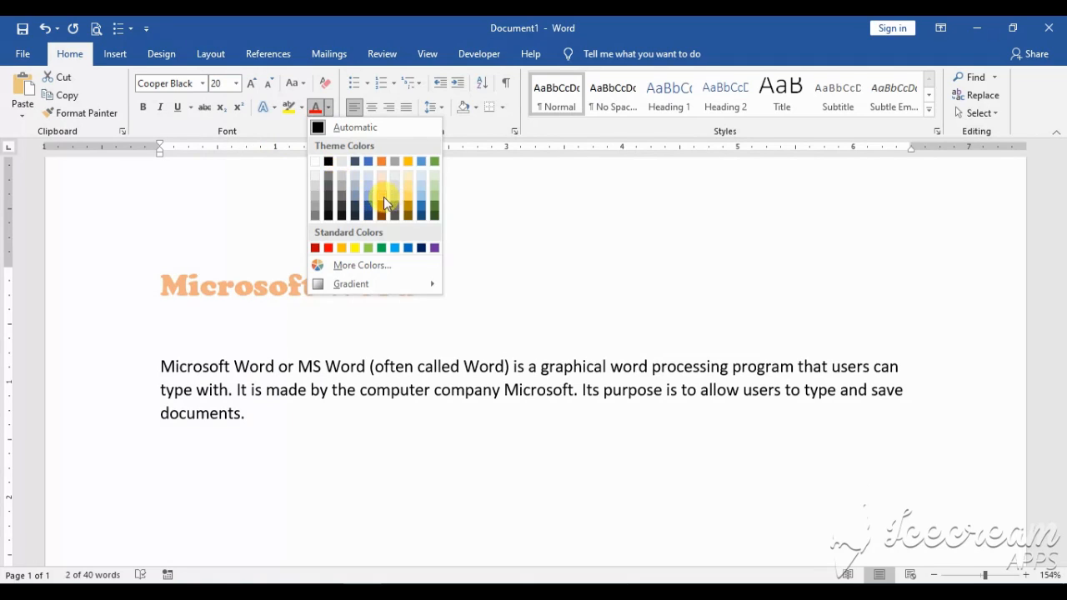
{"action": "left_click", "coordinate": [382, 197]}
{"action": "left_click", "coordinate": [302, 107]}
{"action": "left_click", "coordinate": [317, 148]}
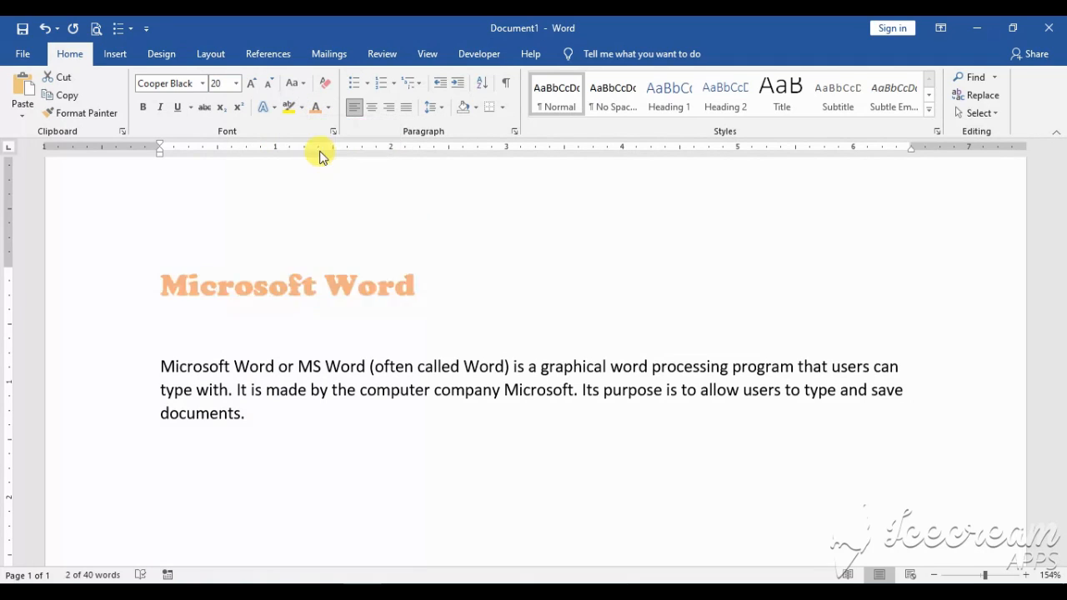
{"action": "left_click", "coordinate": [415, 293]}
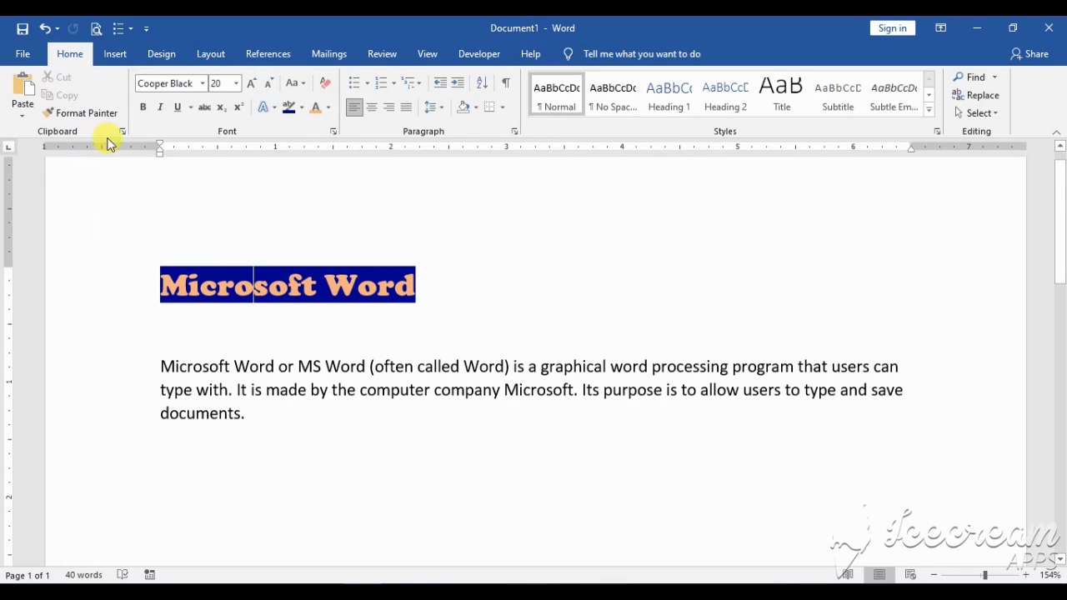
Copy the title's formatting with Format Painter onto the first word of the body paragraph, and end Format Painter
{"action": "left_click", "coordinate": [91, 113]}
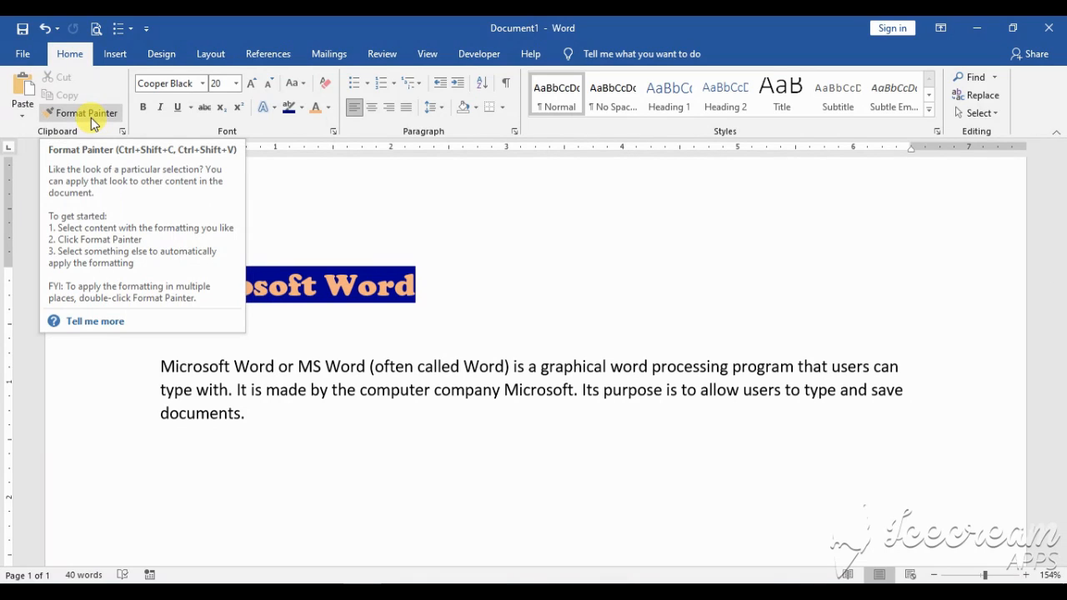
{"action": "left_click", "coordinate": [91, 118]}
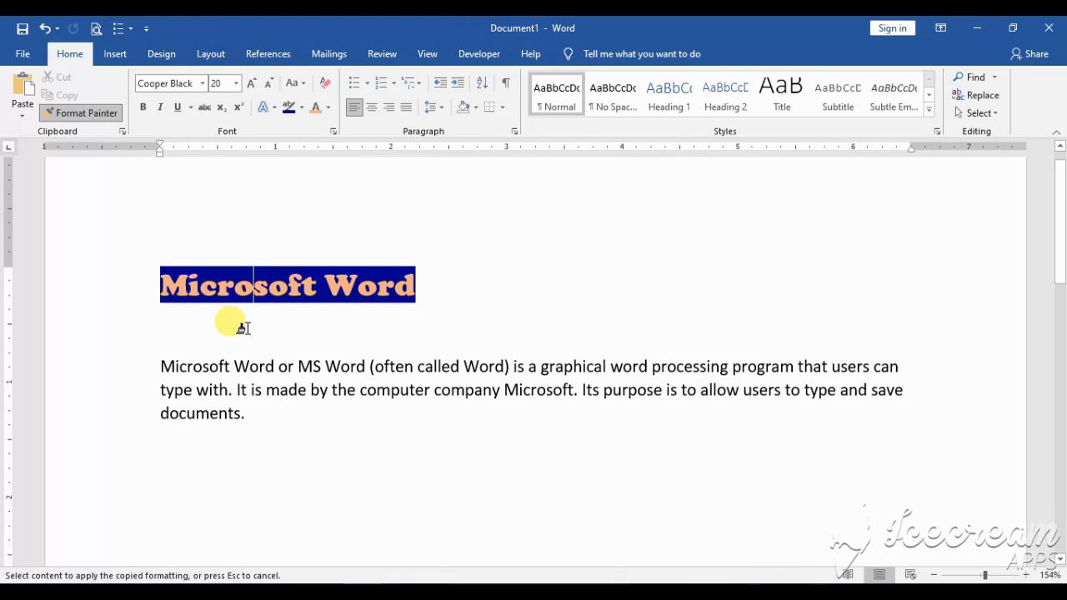
{"action": "left_click", "coordinate": [199, 371]}
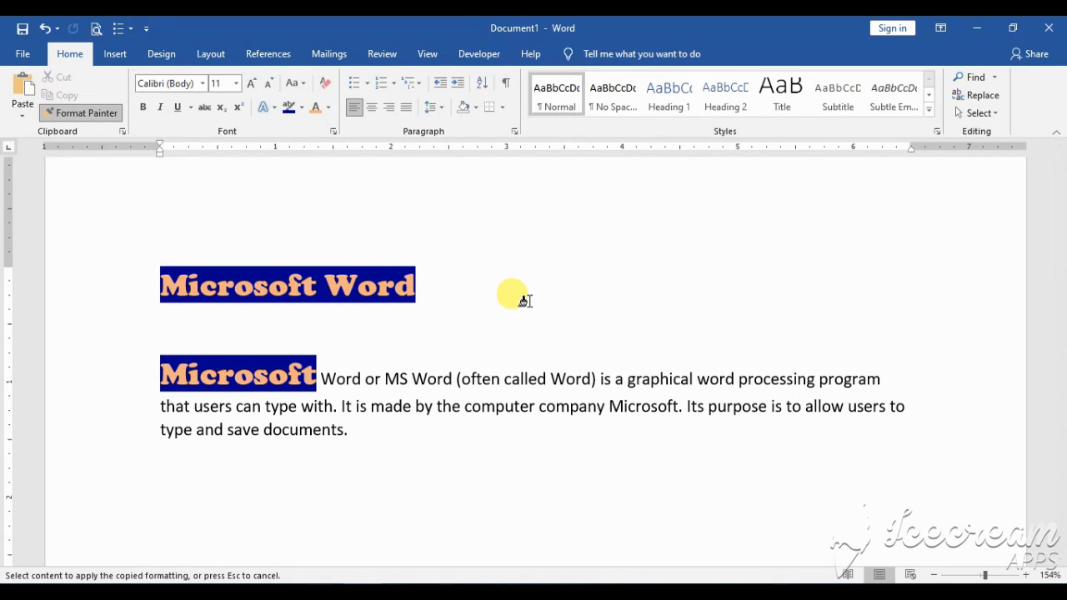
{"action": "key", "text": "Escape"}
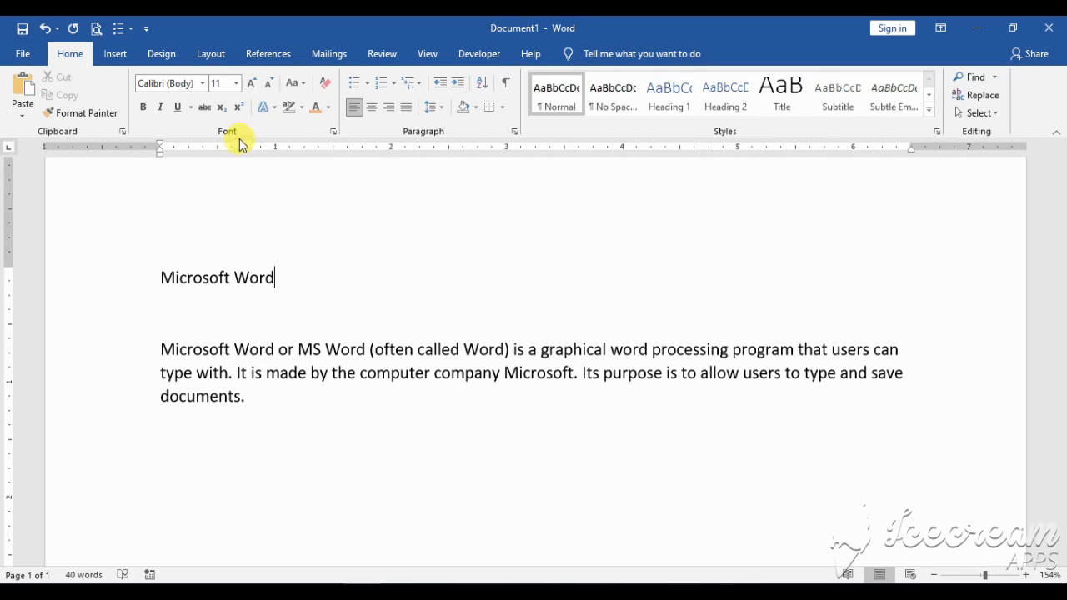
Change the font of the "Microsoft Word" title to Bodoni MT Black
{"action": "left_click", "coordinate": [201, 84]}
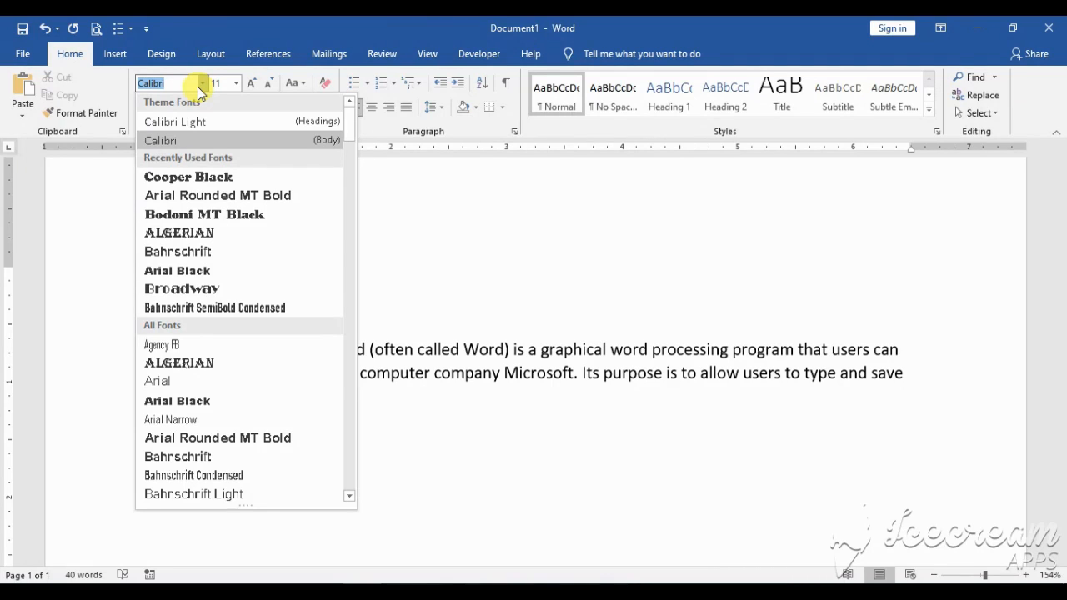
{"action": "left_click", "coordinate": [201, 84]}
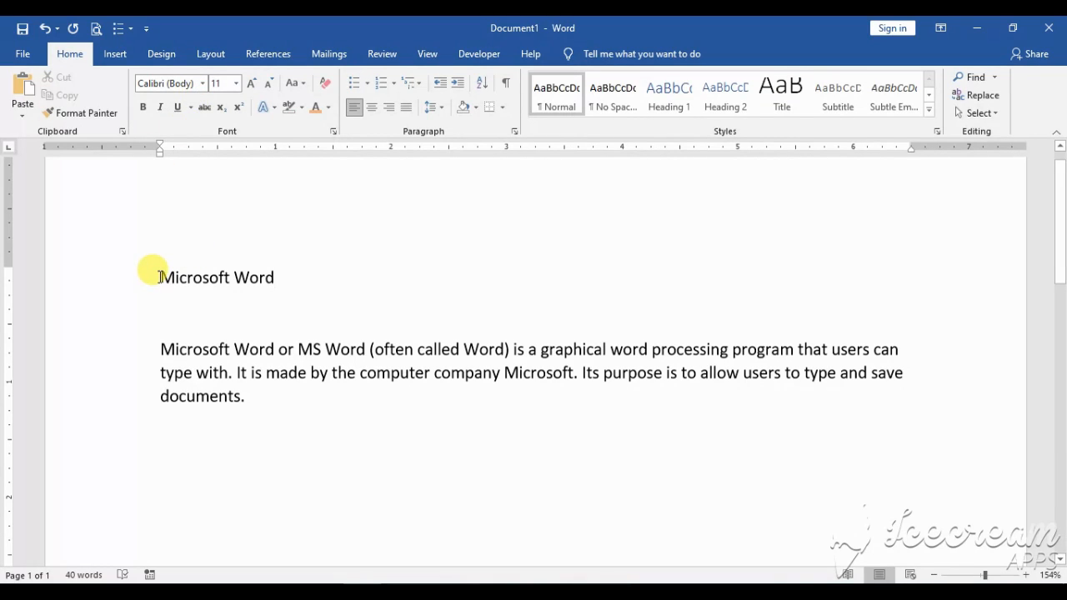
{"action": "left_click_drag", "start_coordinate": [159, 277], "coordinate": [281, 285]}
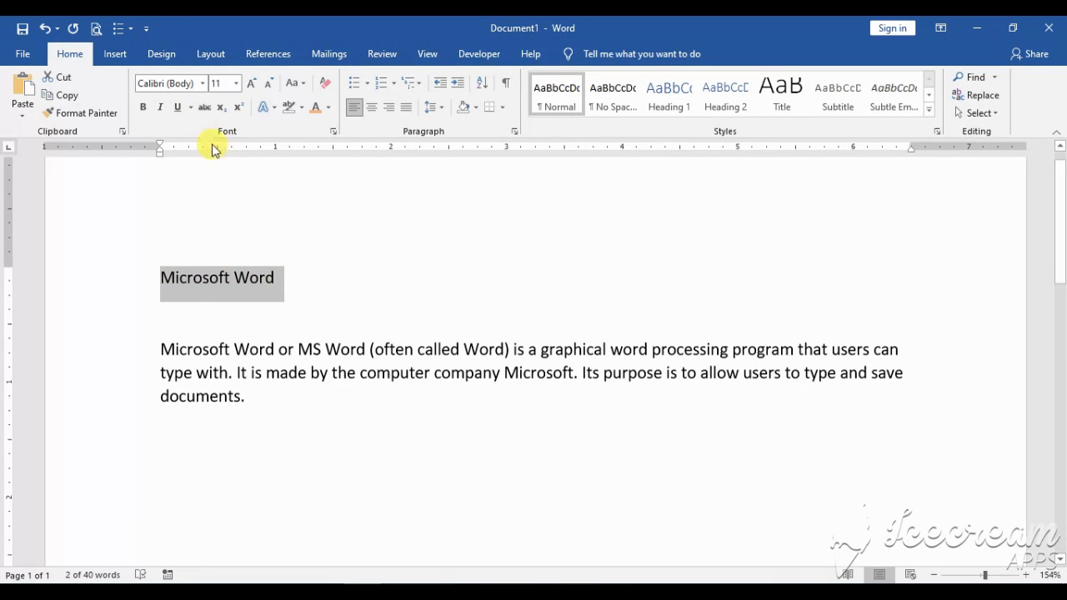
{"action": "left_click", "coordinate": [204, 87]}
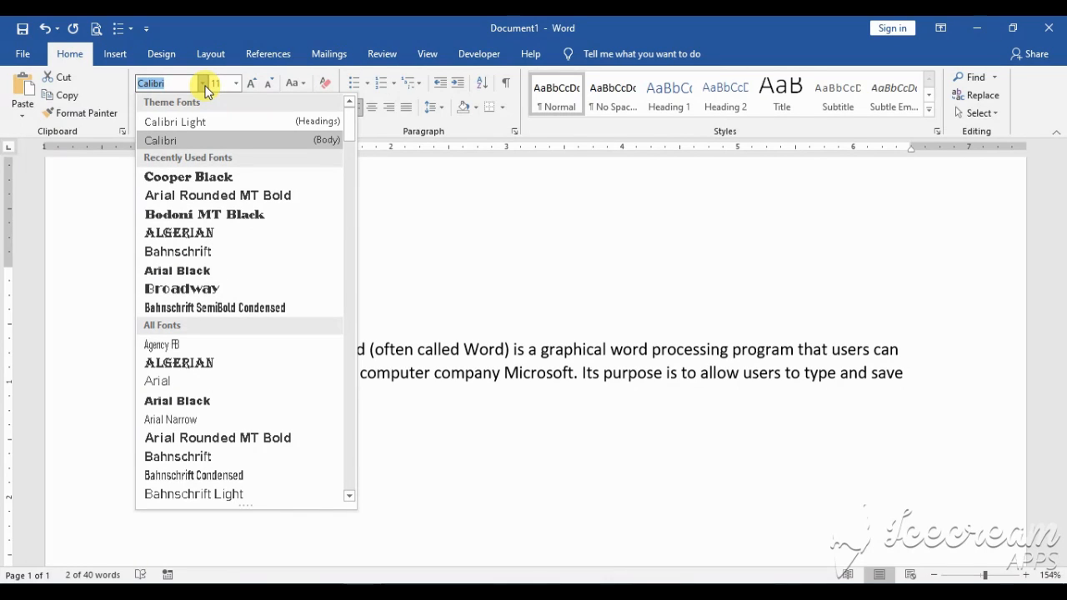
{"action": "left_click", "coordinate": [197, 219]}
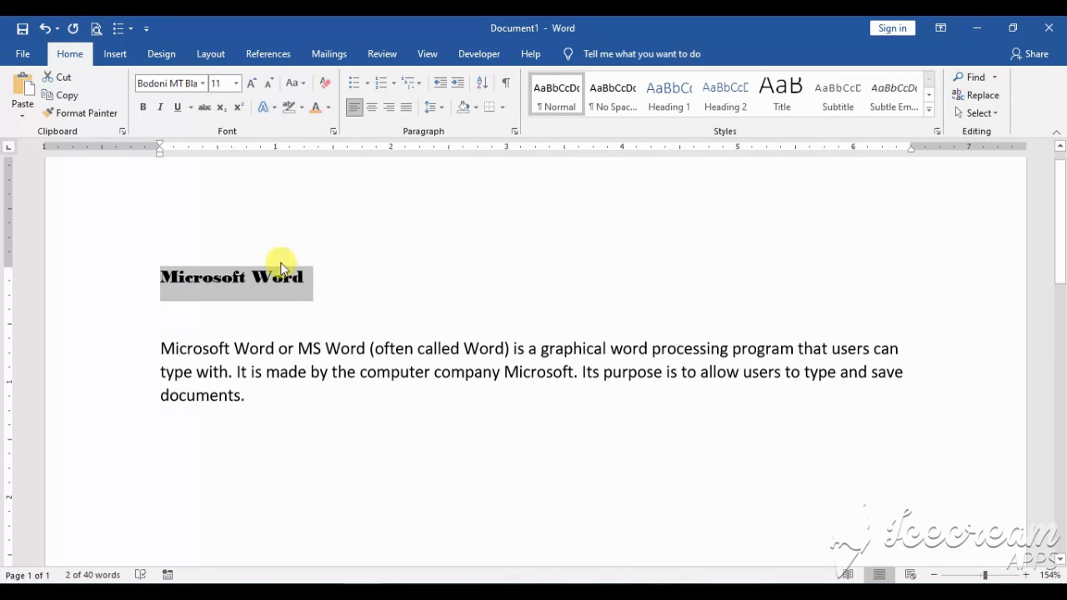
{"action": "left_click", "coordinate": [316, 281]}
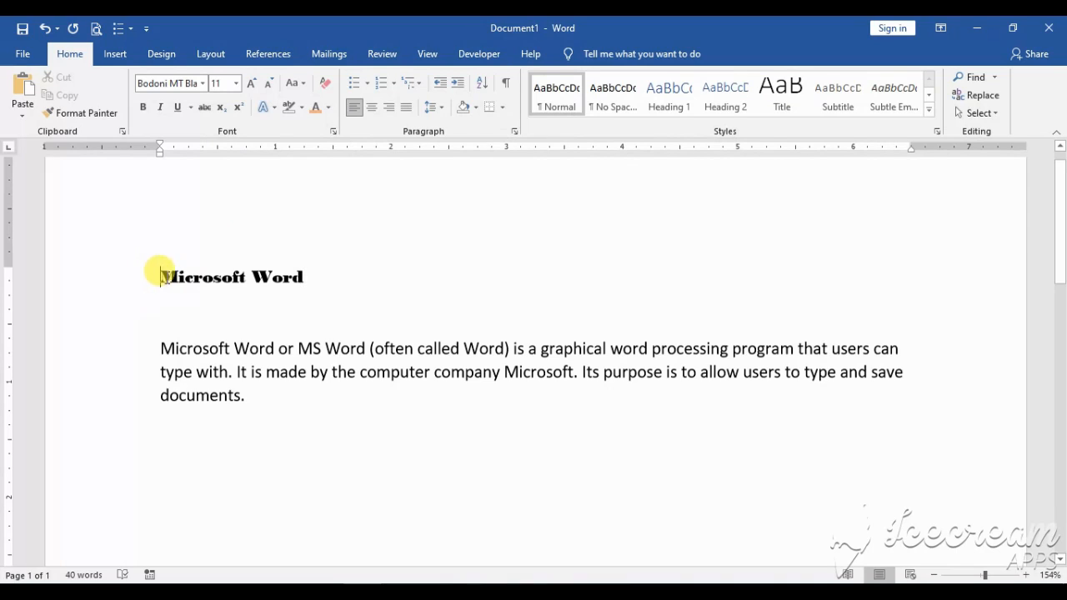
Set the font size of the "Microsoft Word" title to 24
{"action": "left_click_drag", "start_coordinate": [158, 276], "coordinate": [306, 281]}
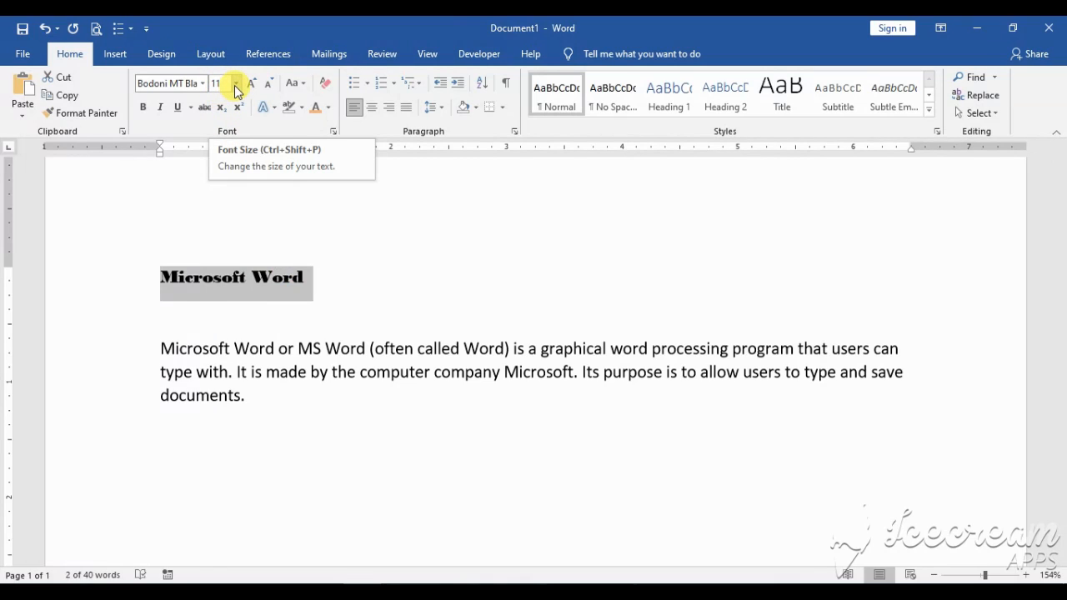
{"action": "left_click", "coordinate": [236, 84]}
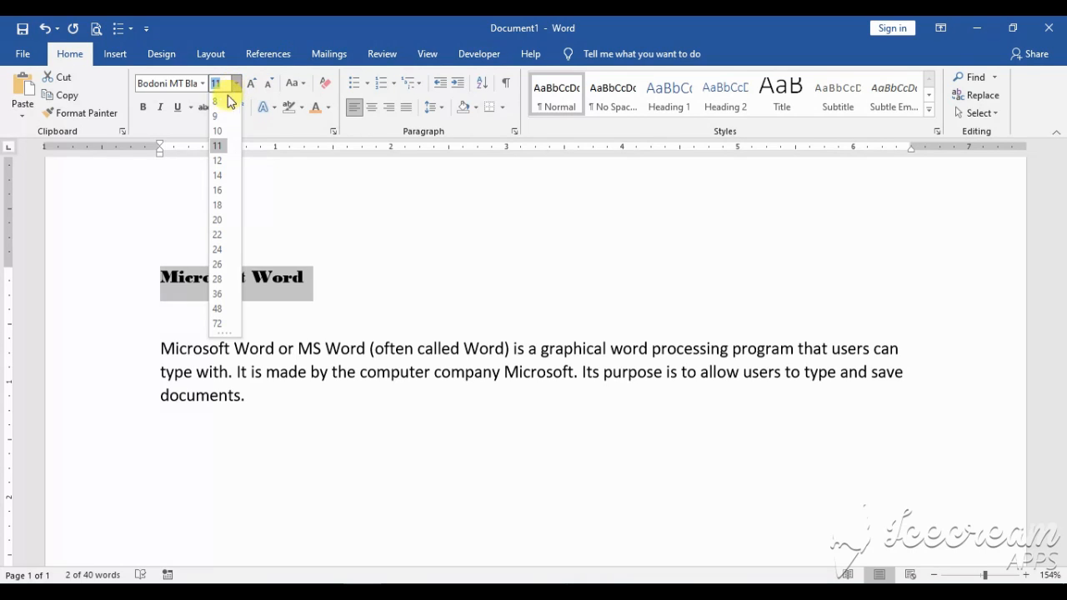
{"action": "left_click", "coordinate": [220, 251]}
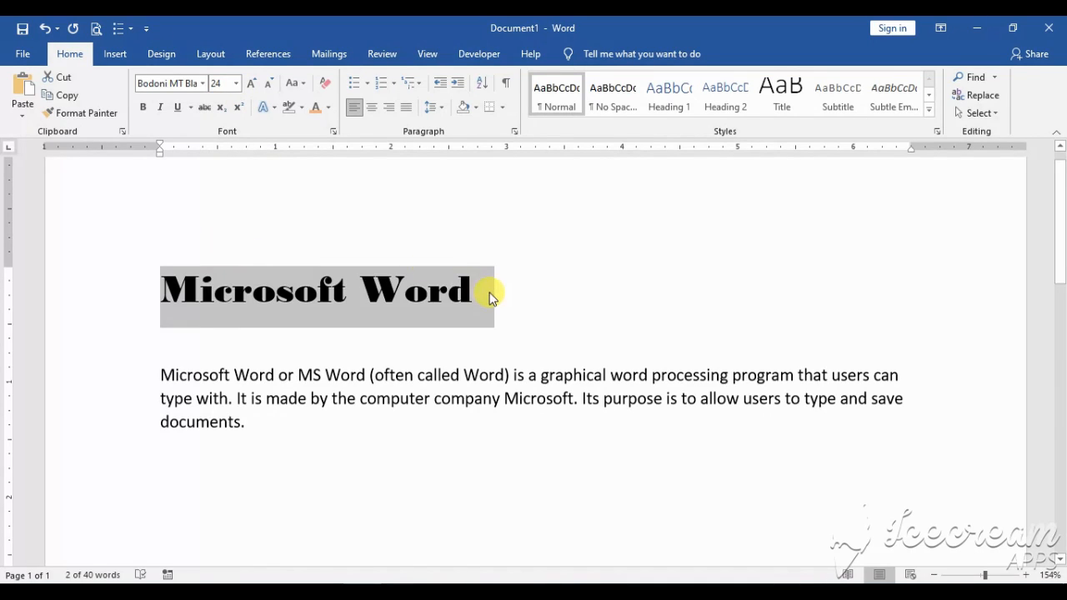
{"action": "left_click", "coordinate": [490, 298]}
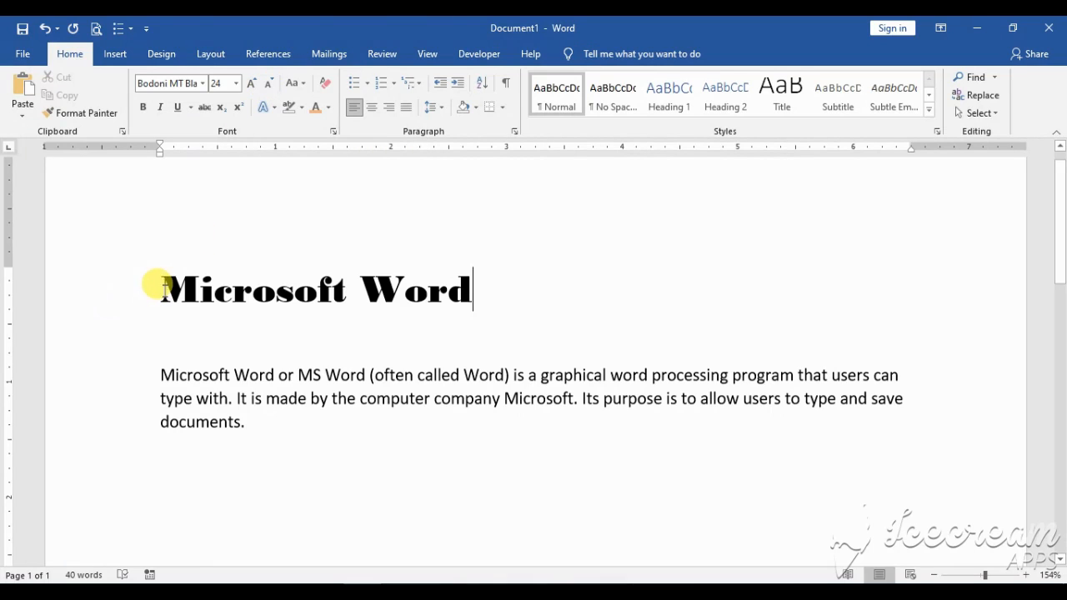
Increase the title's font size in preset increments up to 48
{"action": "left_click_drag", "start_coordinate": [158, 283], "coordinate": [448, 288]}
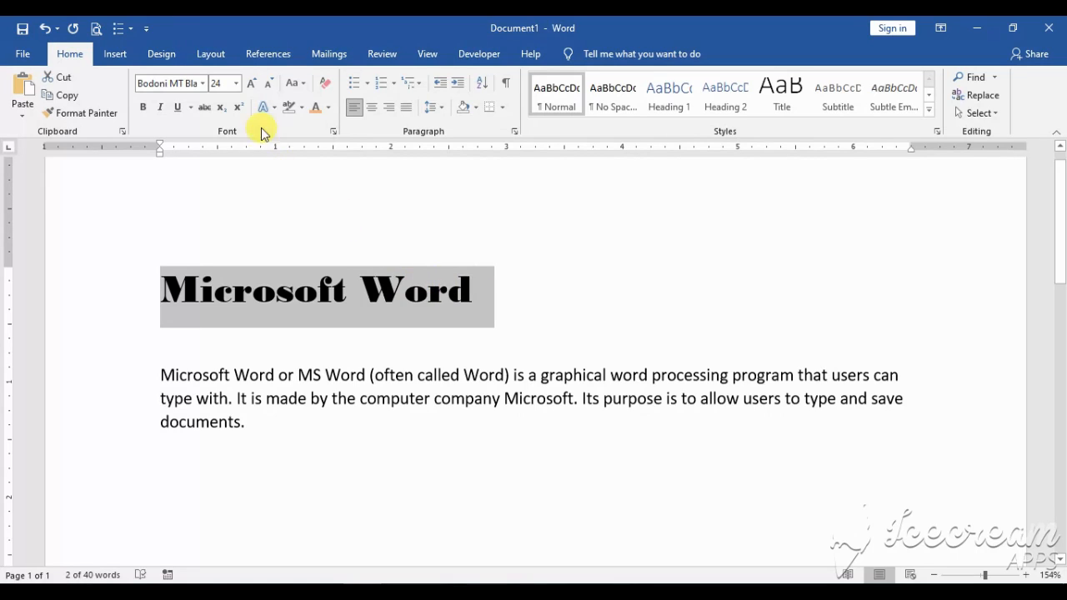
{"action": "left_click", "coordinate": [252, 84]}
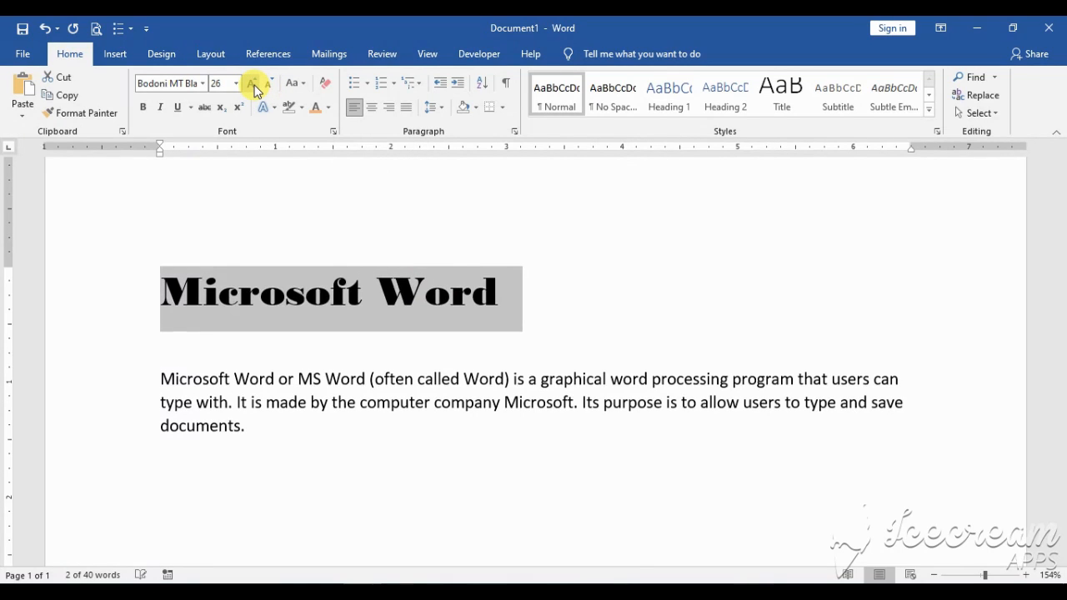
{"action": "left_click", "coordinate": [253, 86]}
{"action": "left_click", "coordinate": [253, 86]}
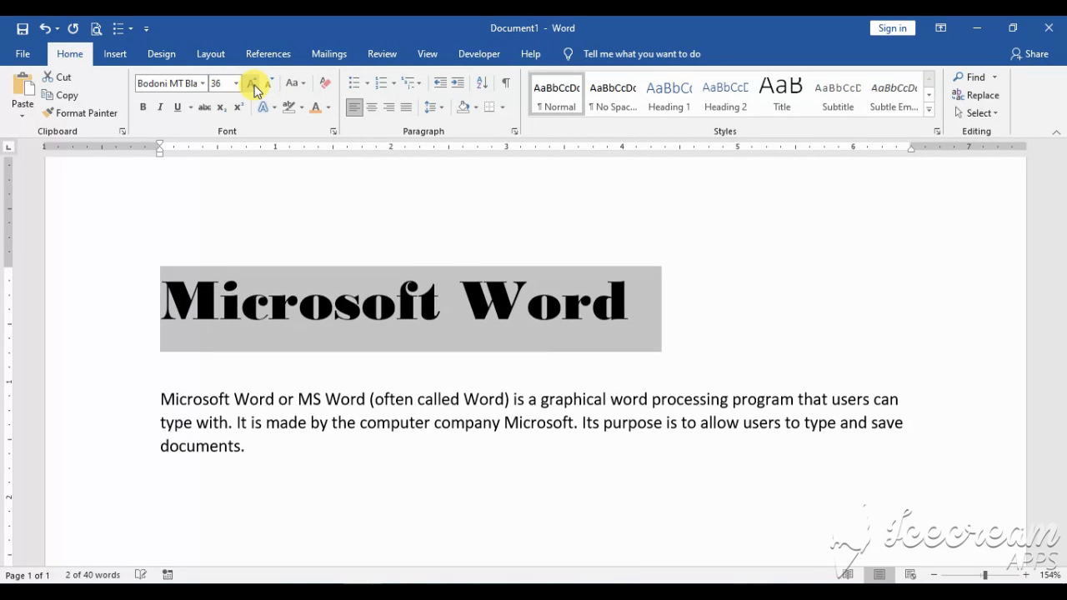
{"action": "left_click", "coordinate": [254, 86]}
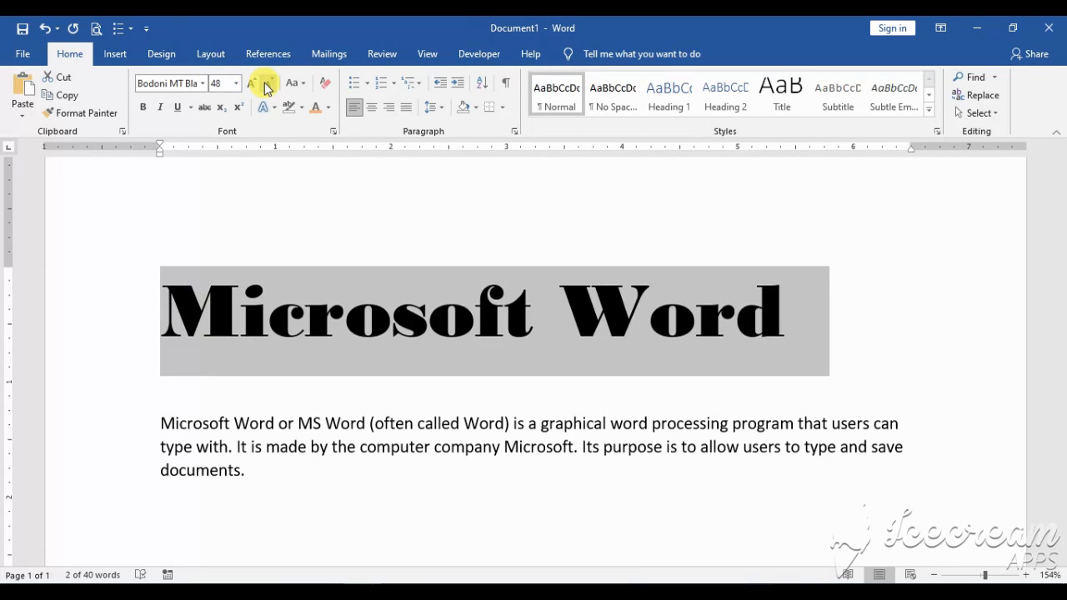
Decrease the title's font size in preset increments down to 24
{"action": "left_click", "coordinate": [266, 86]}
{"action": "left_click", "coordinate": [267, 86]}
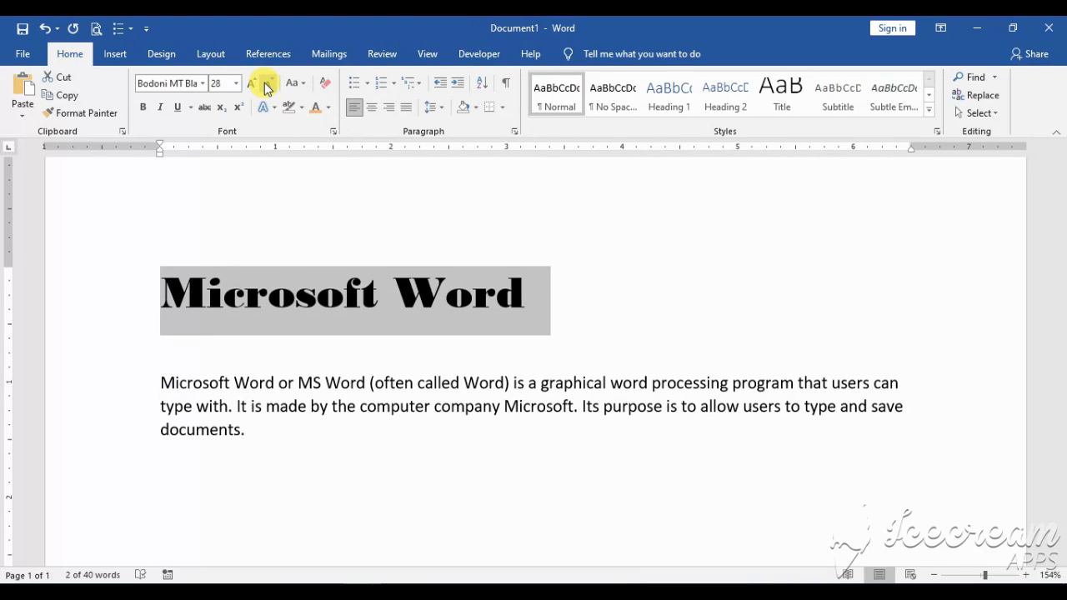
{"action": "left_click", "coordinate": [266, 85]}
{"action": "left_click", "coordinate": [266, 86]}
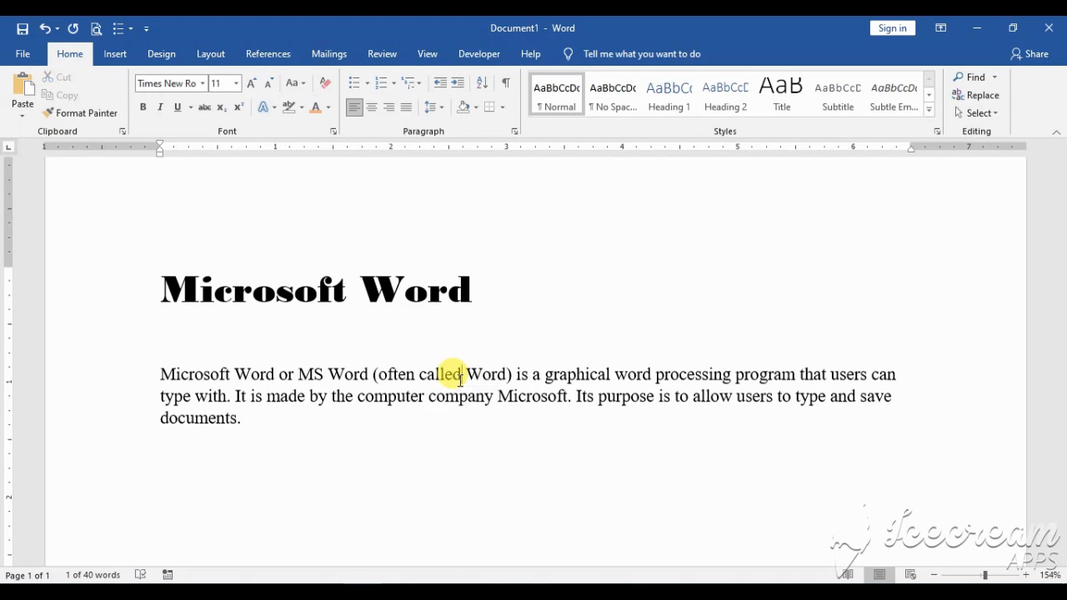
Select the whole body paragraph and change its case to UPPERCASE
{"action": "double_click", "coordinate": [460, 380]}
{"action": "triple_click", "coordinate": [461, 379]}
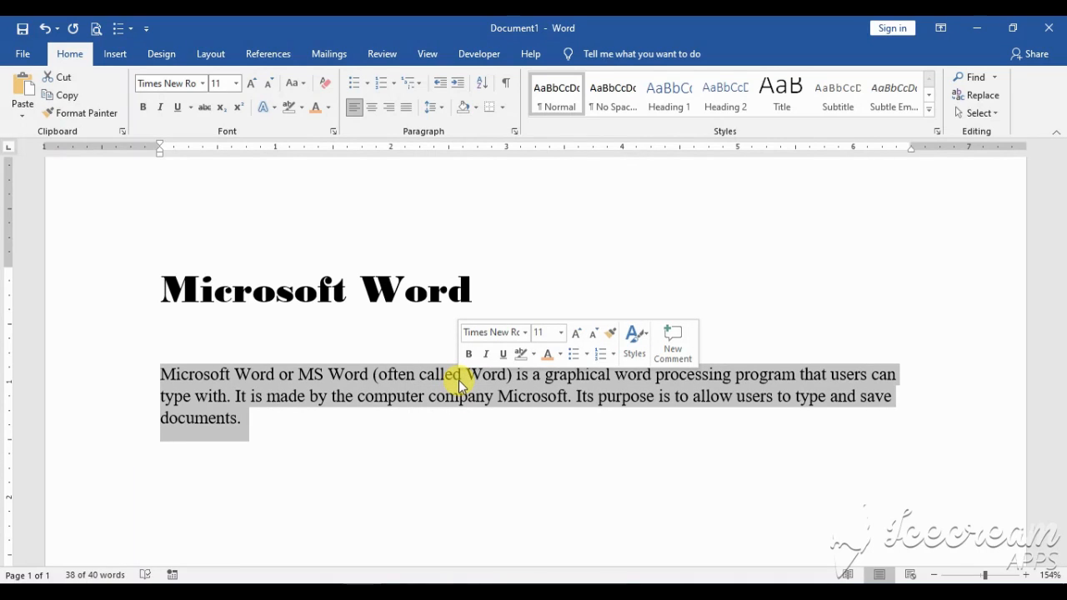
{"action": "left_click", "coordinate": [302, 87]}
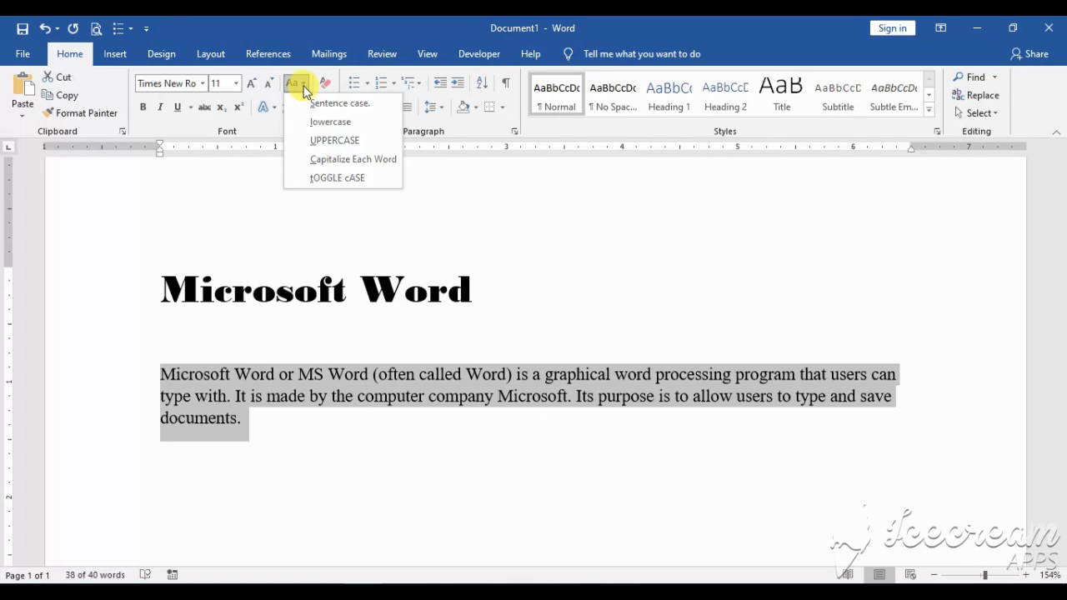
{"action": "left_click", "coordinate": [338, 143]}
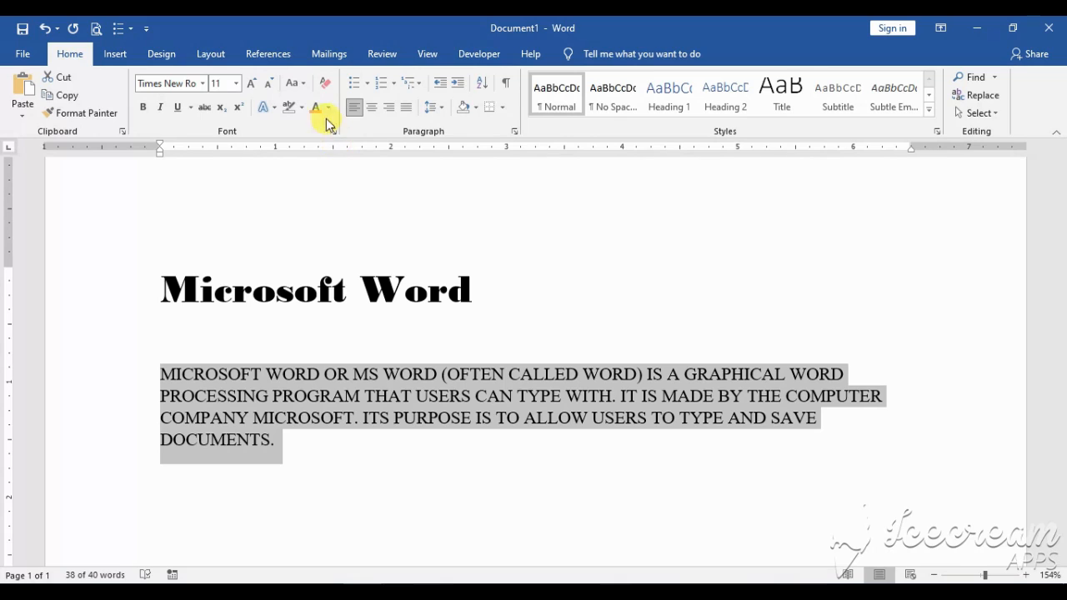
Change the selected paragraph's case to lowercase, followed by Capitalize Each Word
{"action": "left_click", "coordinate": [305, 85]}
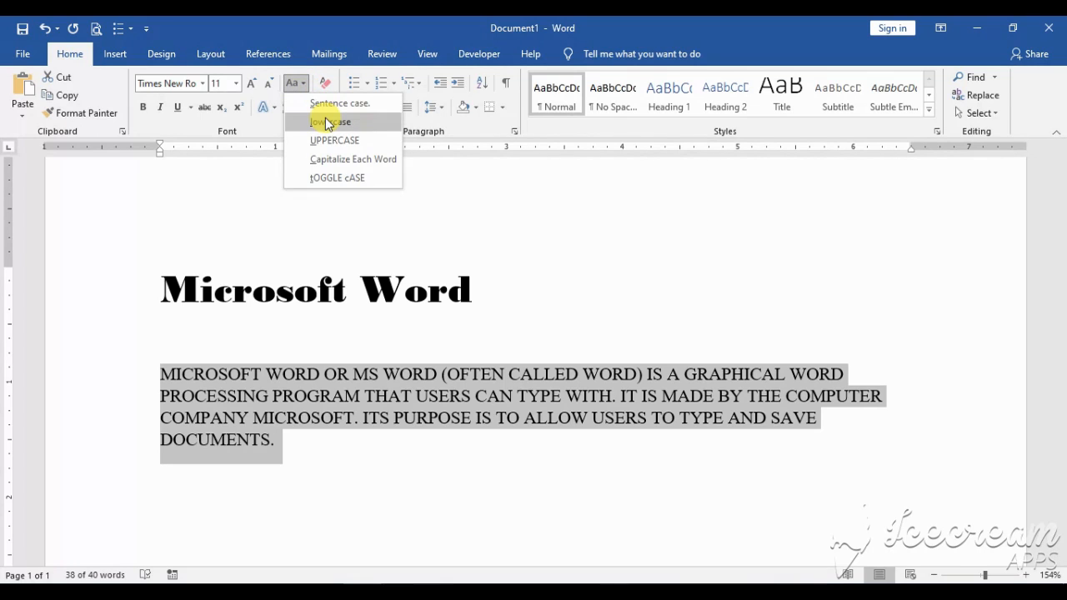
{"action": "left_click", "coordinate": [327, 123]}
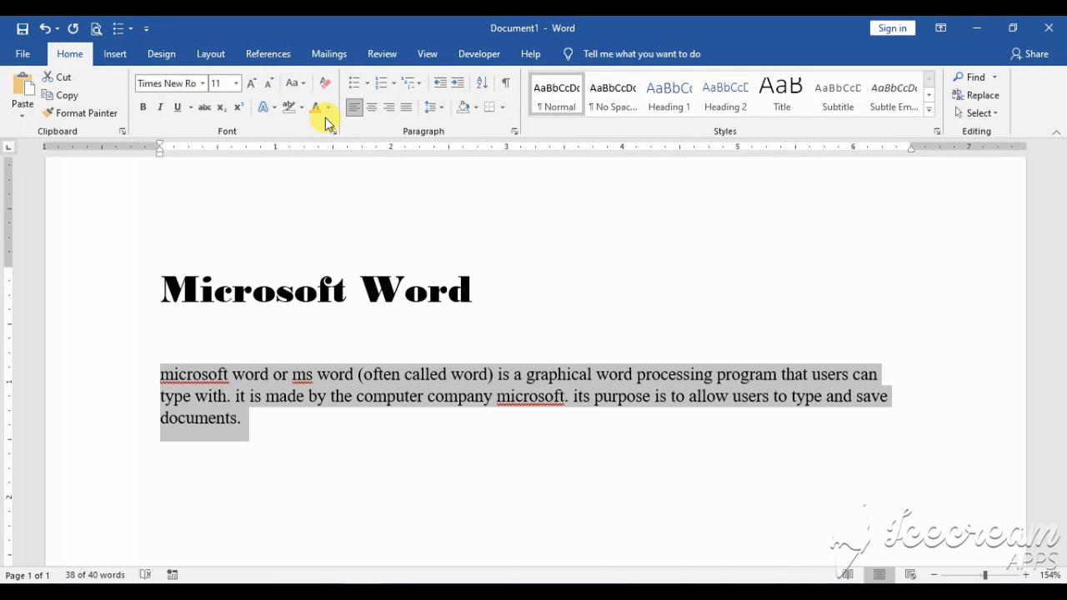
{"action": "left_click", "coordinate": [297, 82]}
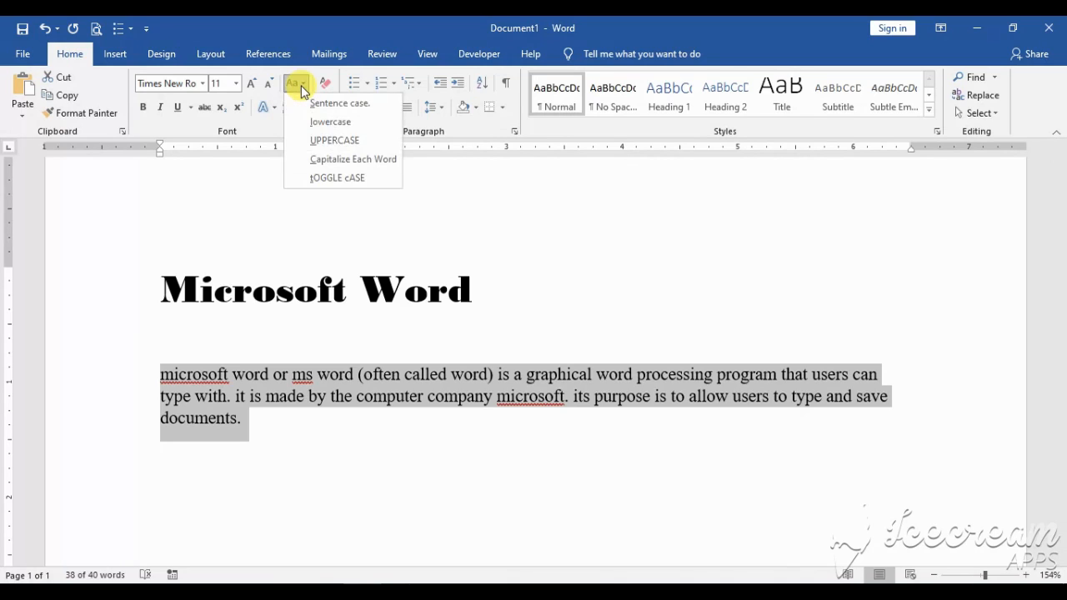
{"action": "left_click", "coordinate": [337, 160]}
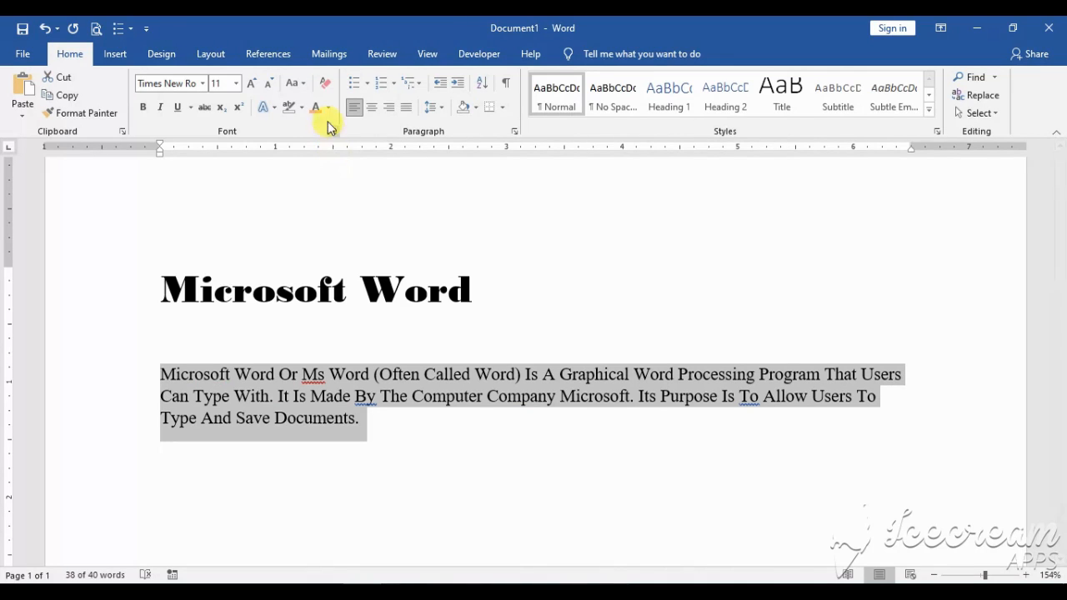
Apply tOGGLE cASE to the selected paragraph, followed by Sentence case, and deselect it
{"action": "left_click", "coordinate": [304, 87]}
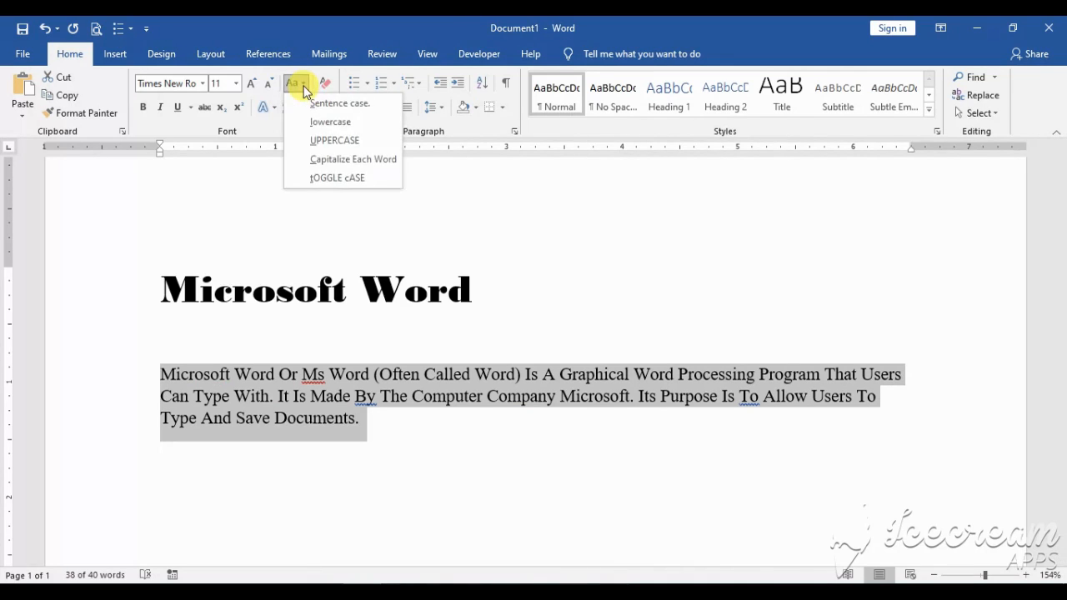
{"action": "left_click", "coordinate": [336, 179]}
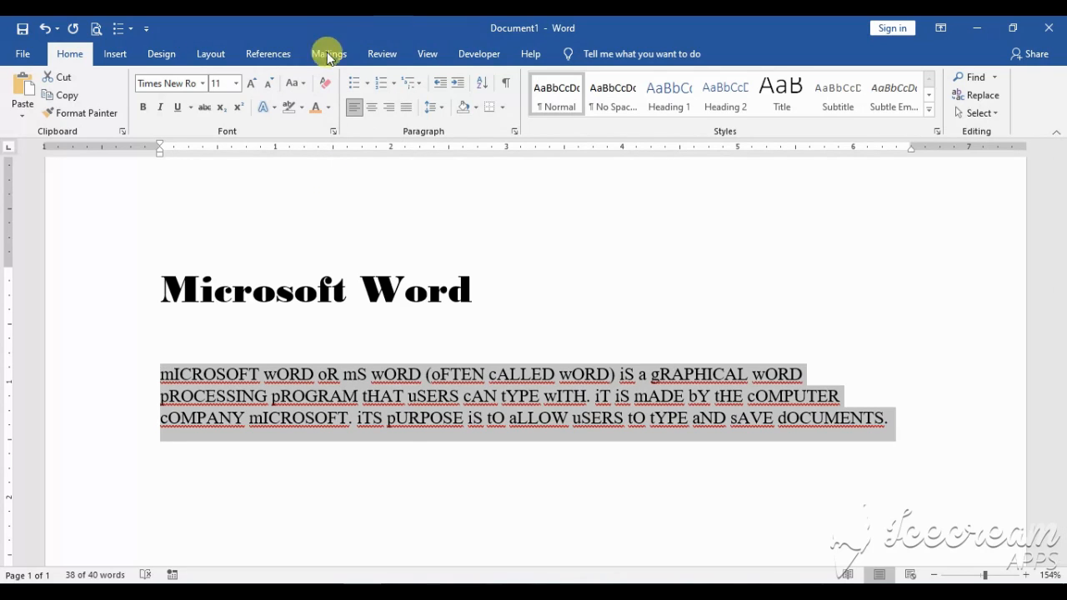
{"action": "left_click", "coordinate": [299, 86]}
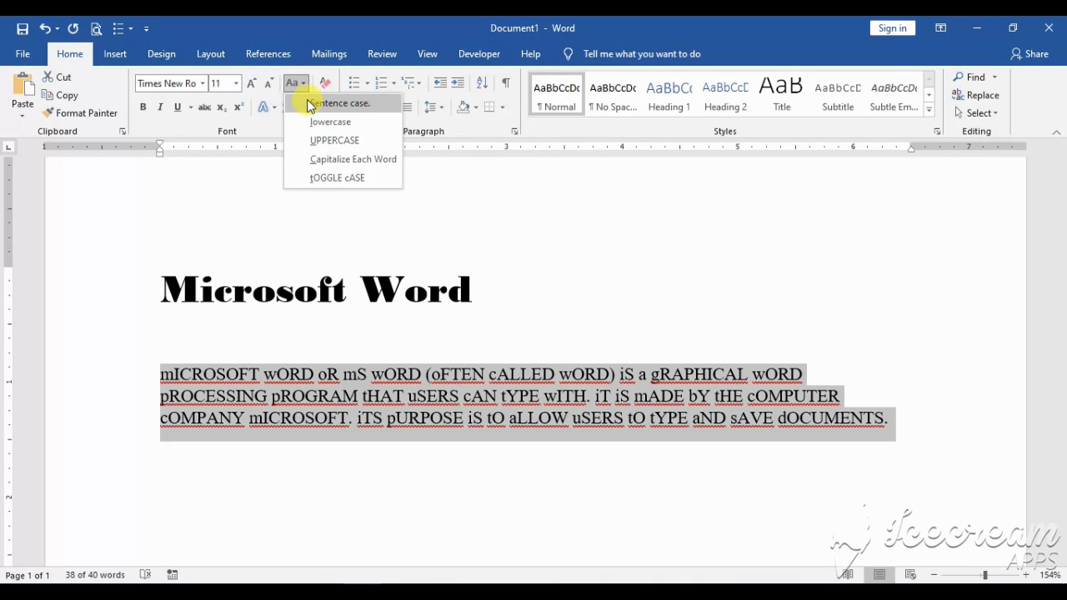
{"action": "left_click", "coordinate": [311, 105]}
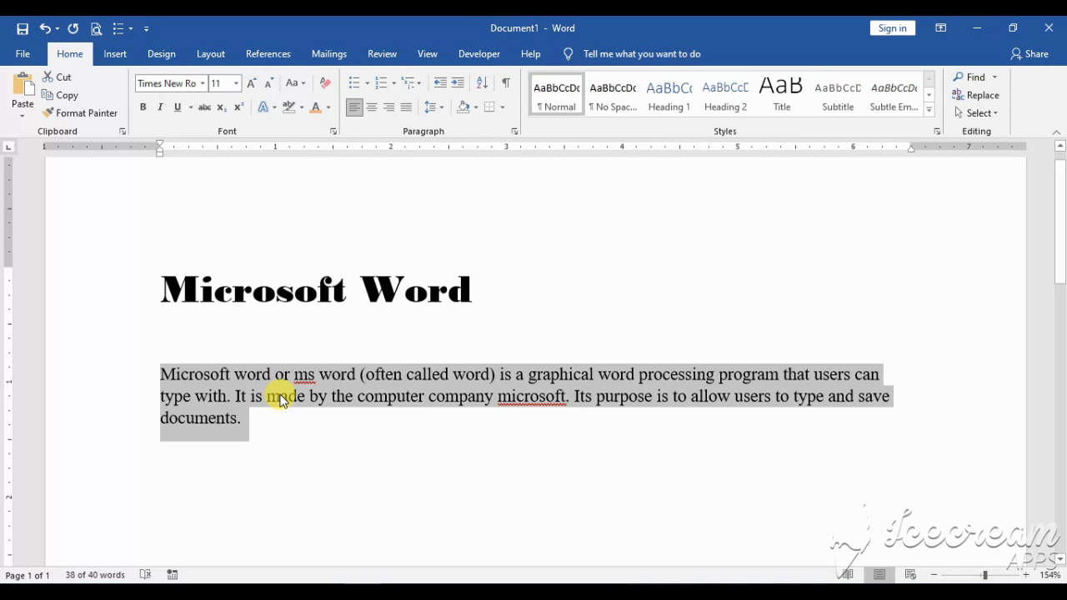
{"action": "left_click", "coordinate": [281, 401]}
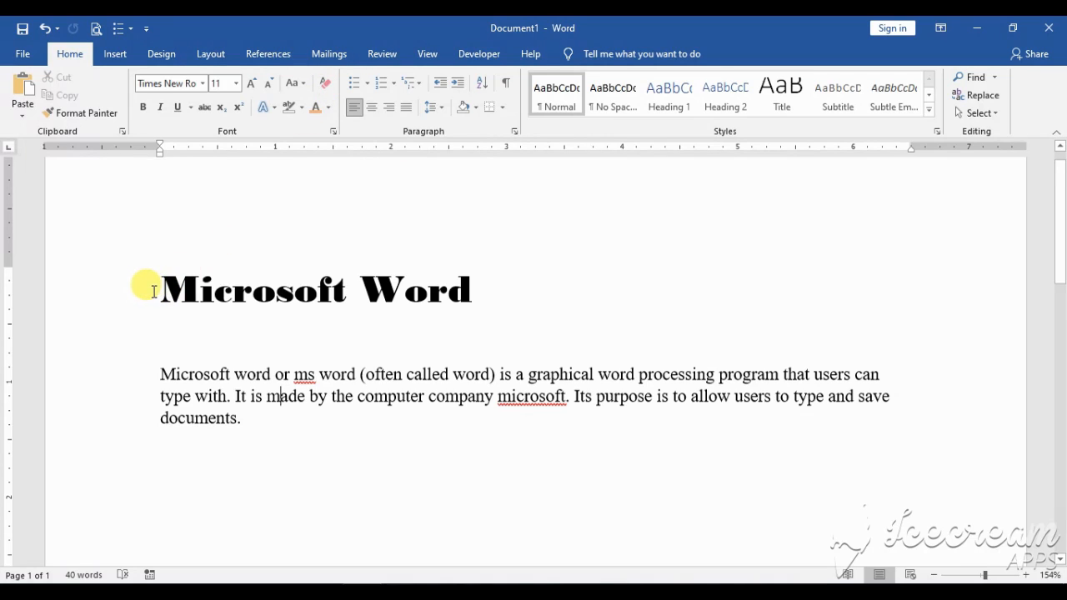
Clear all formatting from the "Microsoft Word" title
{"action": "left_click_drag", "start_coordinate": [155, 290], "coordinate": [477, 299]}
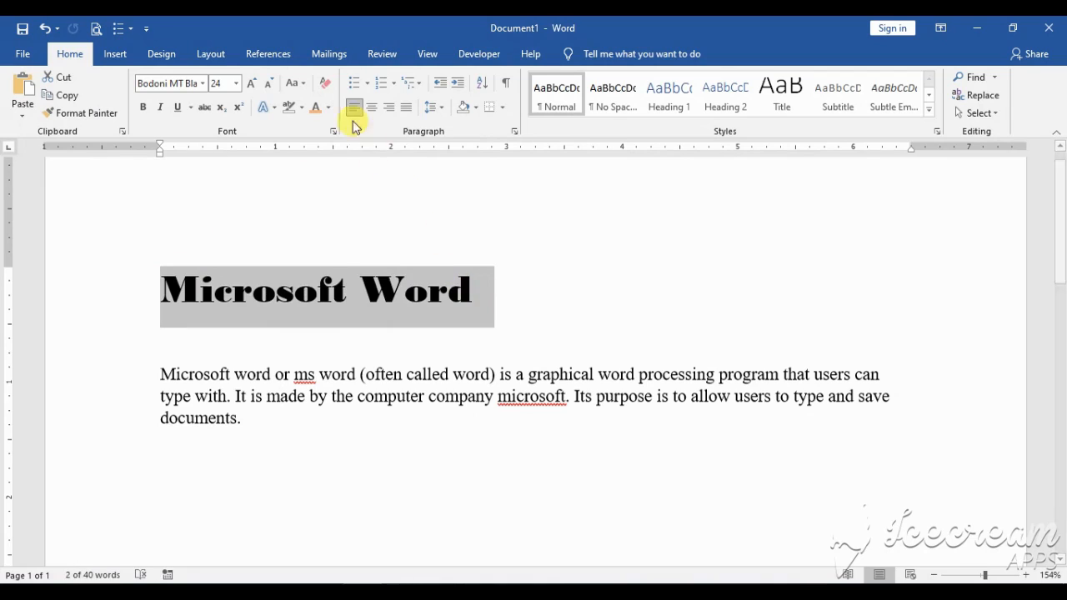
{"action": "left_click", "coordinate": [325, 84]}
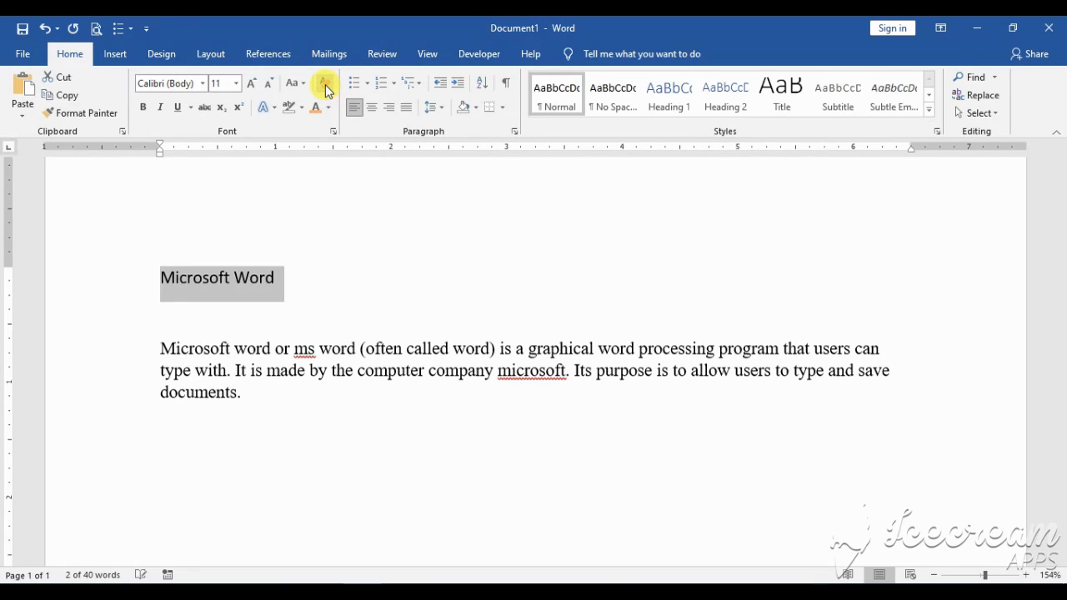
{"action": "left_click", "coordinate": [316, 281]}
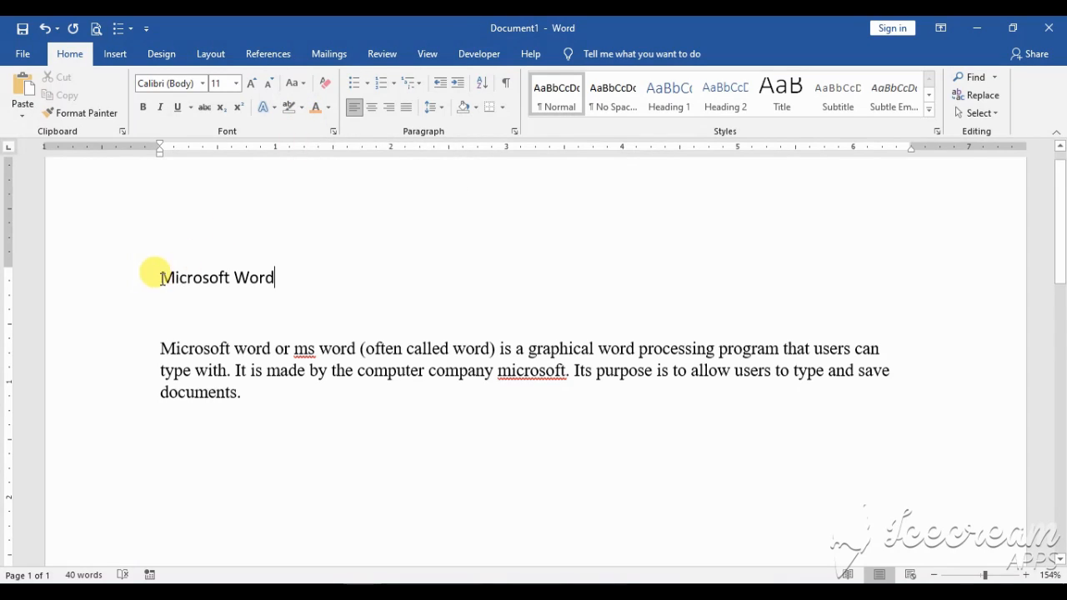
{"action": "left_click_drag", "start_coordinate": [160, 278], "coordinate": [284, 277]}
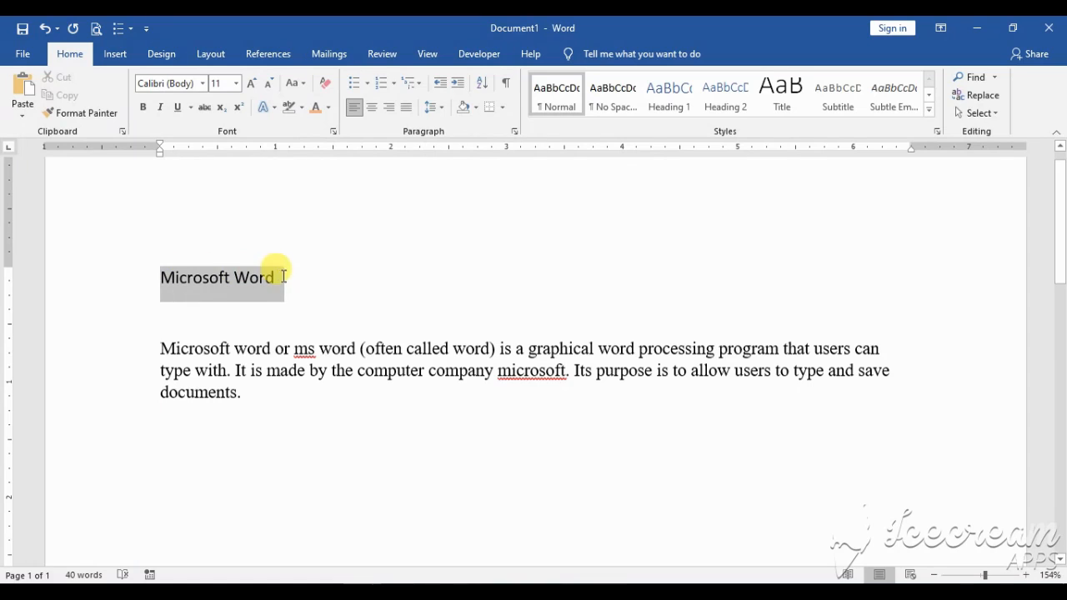
{"action": "left_click", "coordinate": [301, 108]}
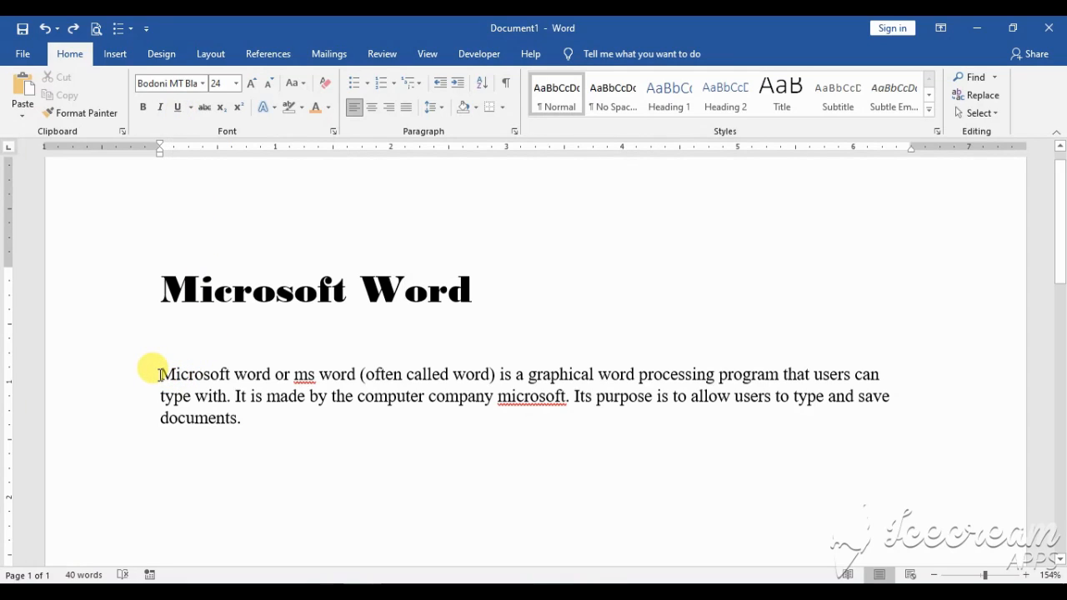
Make the words "Microsoft word" at the start of the body paragraph bold
{"action": "left_click_drag", "start_coordinate": [160, 375], "coordinate": [261, 372]}
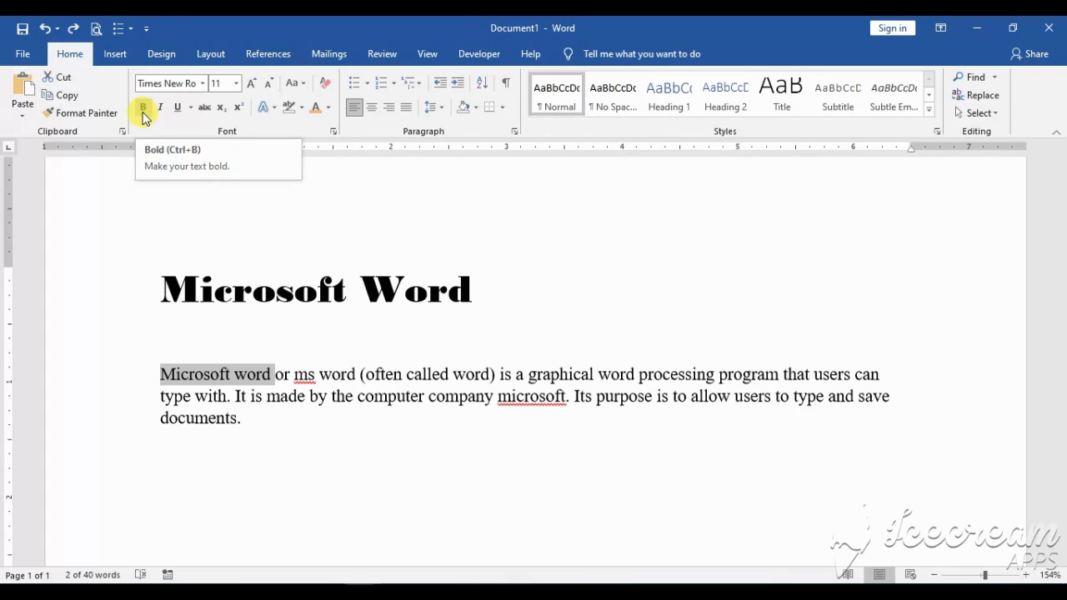
{"action": "left_click", "coordinate": [143, 108]}
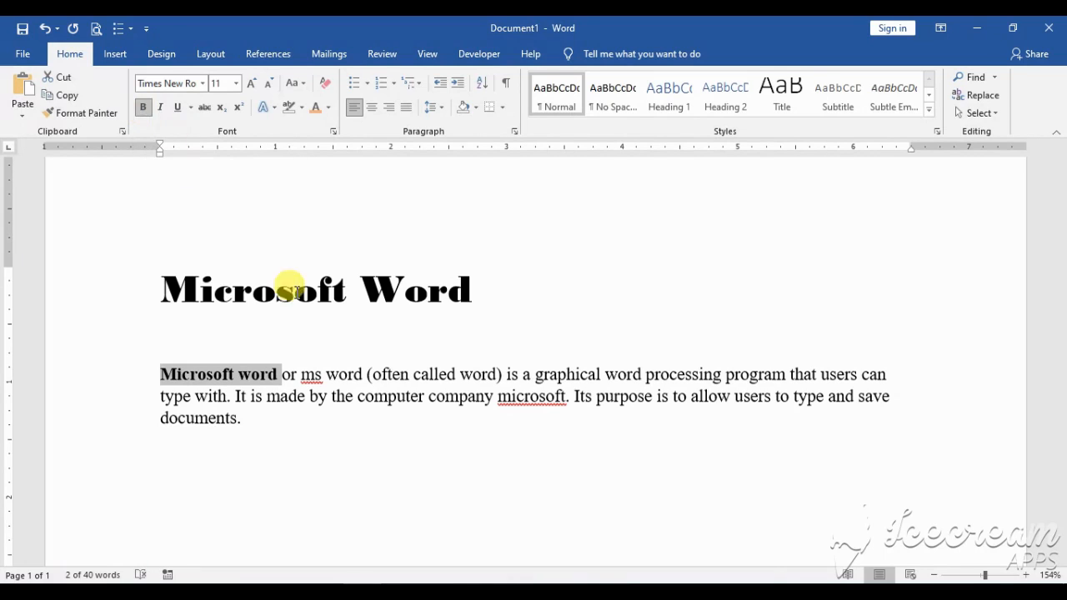
{"action": "left_click", "coordinate": [331, 420]}
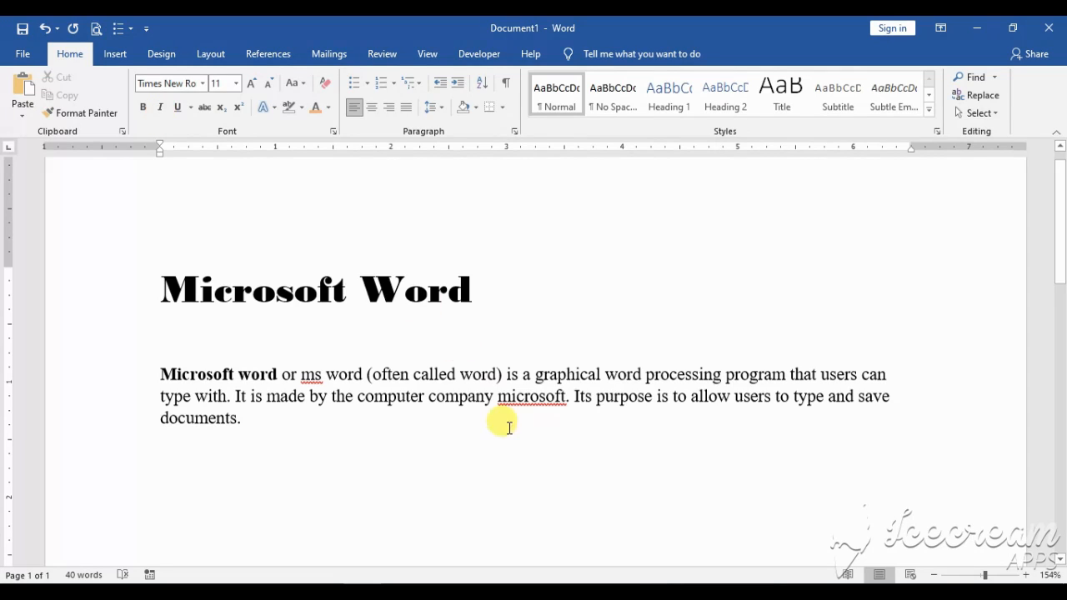
Italicize the words "often called word" inside the parentheses of the body paragraph
{"action": "left_click_drag", "start_coordinate": [389, 375], "coordinate": [490, 375]}
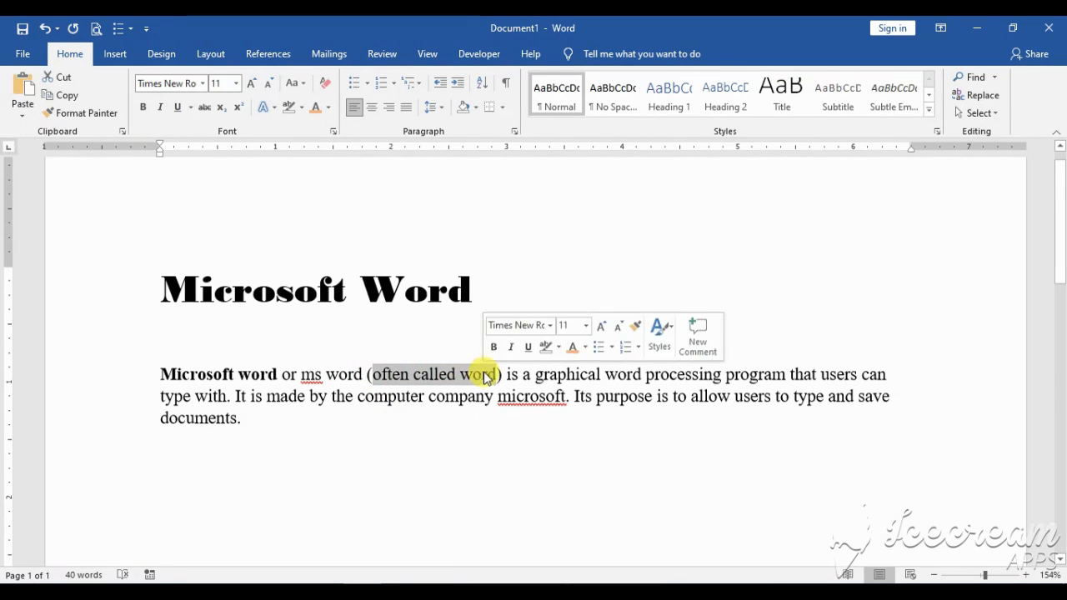
{"action": "left_click", "coordinate": [162, 113]}
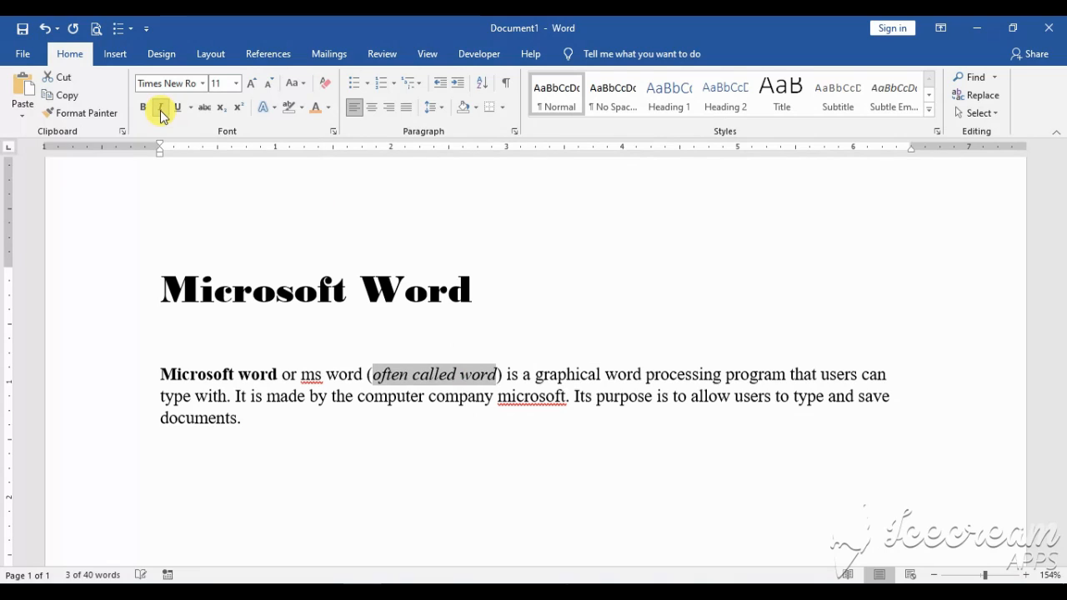
{"action": "left_click", "coordinate": [437, 395]}
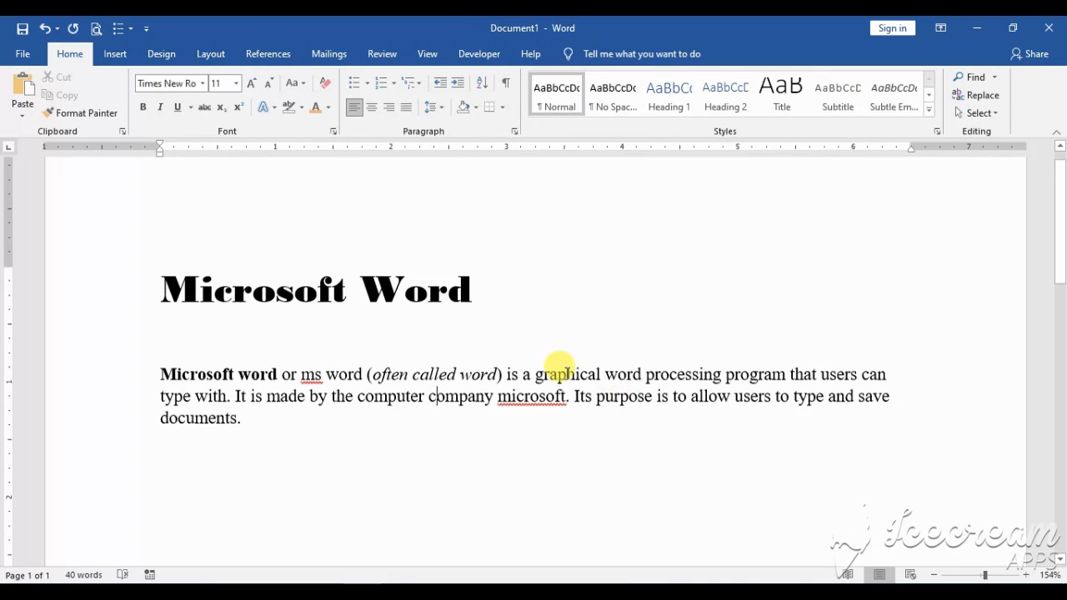
Underline the word "graphical" in the first line of the body paragraph
{"action": "double_click", "coordinate": [567, 377]}
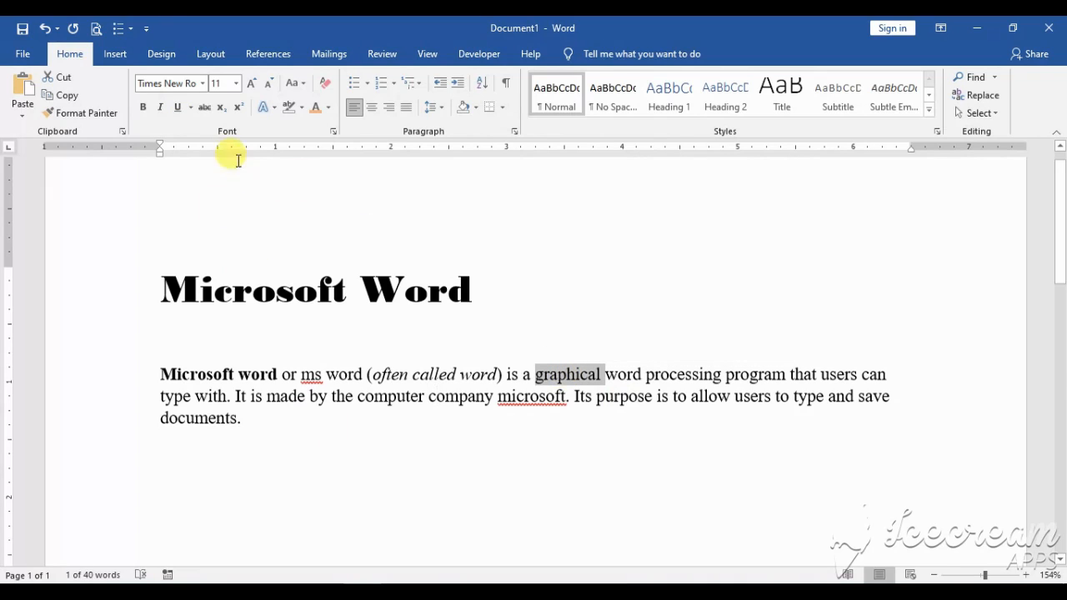
{"action": "left_click", "coordinate": [178, 111]}
{"action": "left_click", "coordinate": [603, 410]}
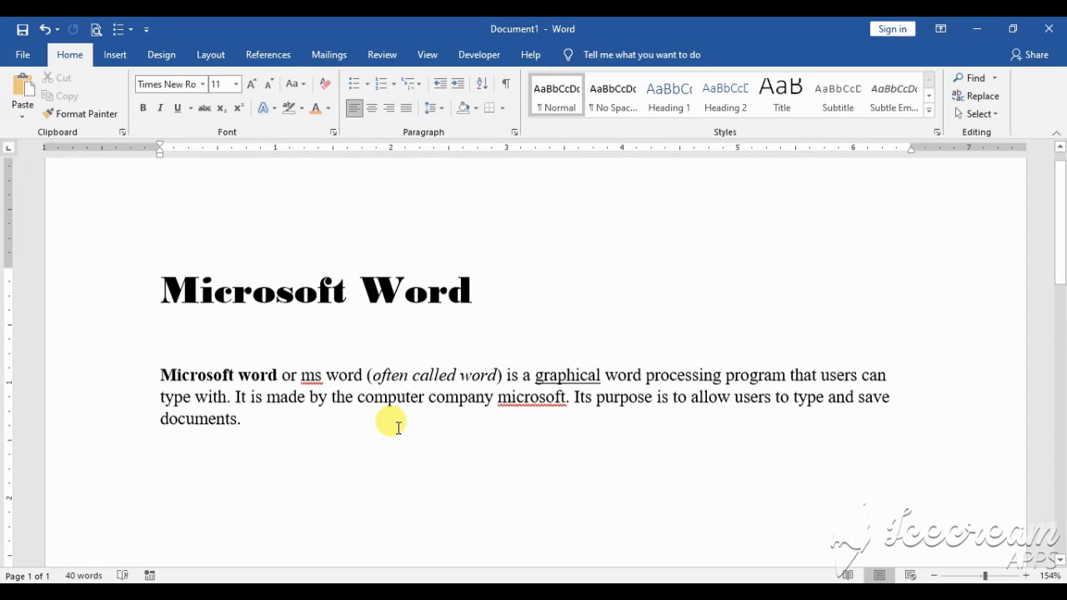
Apply strikethrough to the word "purpose" in the body paragraph
{"action": "double_click", "coordinate": [623, 398]}
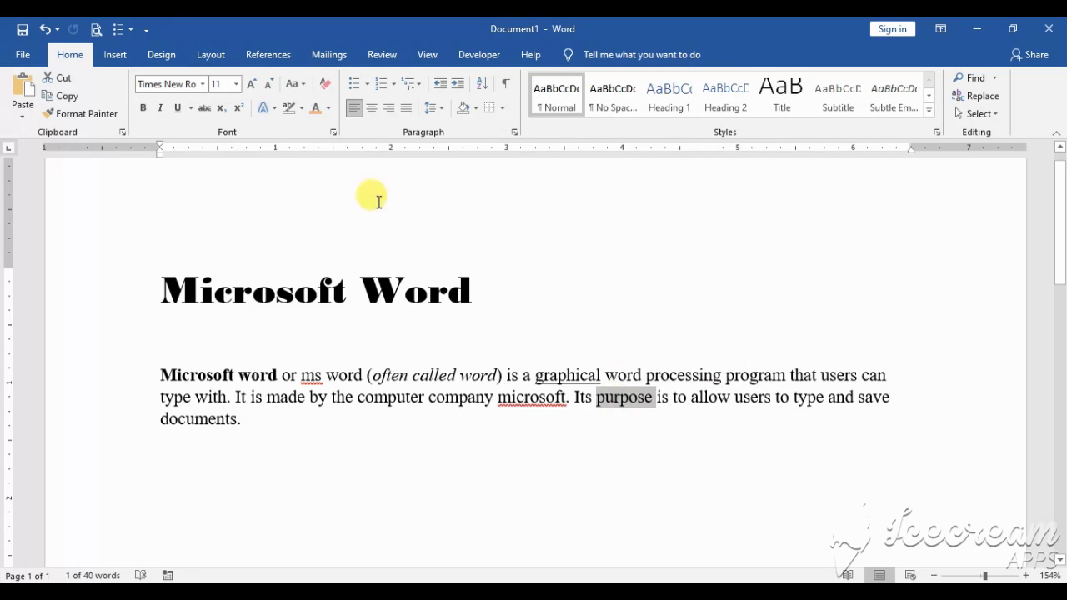
{"action": "left_click", "coordinate": [206, 110]}
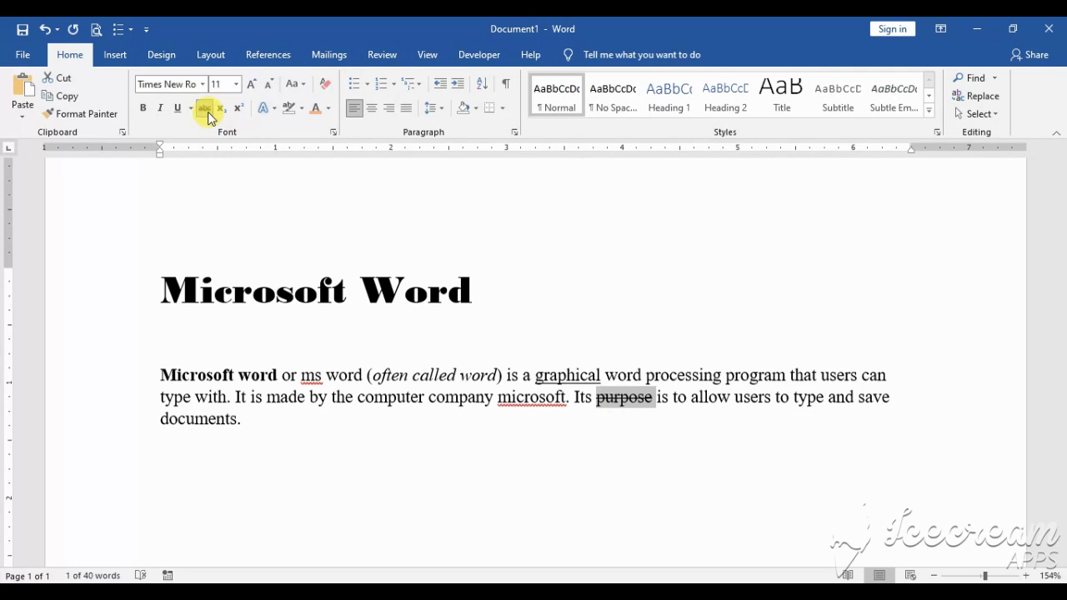
{"action": "left_click", "coordinate": [692, 419]}
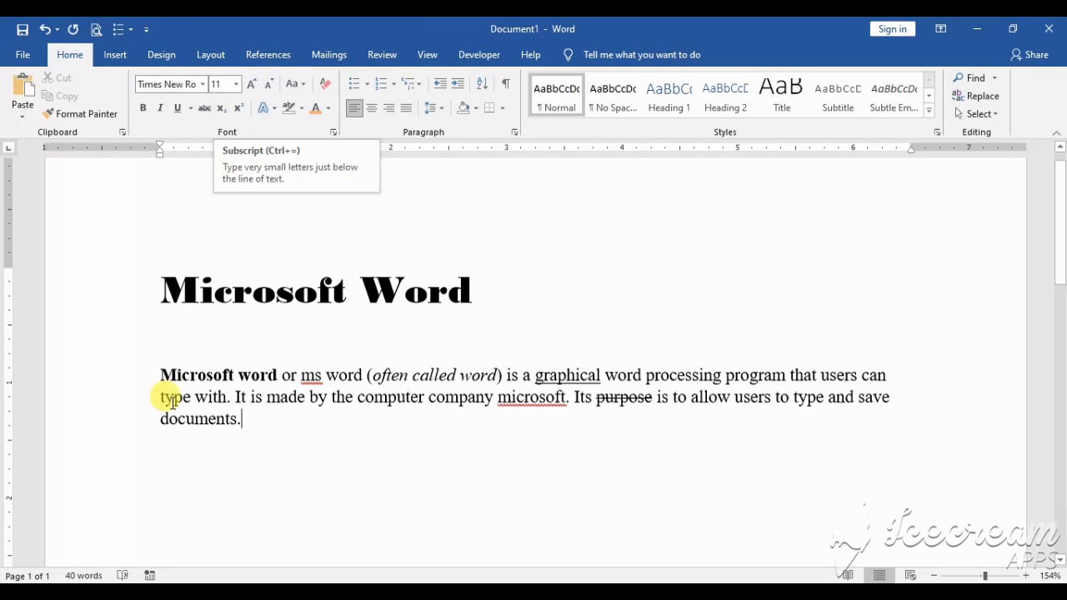
Add the text "H2O" on an empty line below the body paragraph, enlarging its font size to 26
{"action": "double_click", "coordinate": [161, 485]}
{"action": "left_click", "coordinate": [252, 85]}
{"action": "left_click", "coordinate": [252, 84]}
{"action": "left_click", "coordinate": [252, 84]}
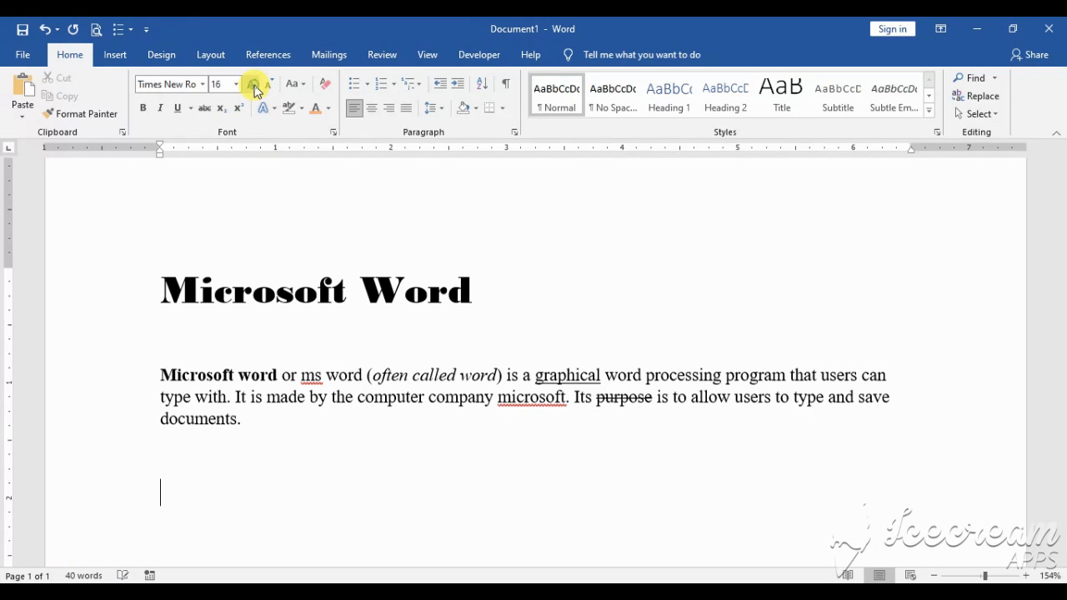
{"action": "left_click", "coordinate": [252, 84]}
{"action": "left_click", "coordinate": [251, 84]}
{"action": "left_click", "coordinate": [252, 84]}
{"action": "scroll", "coordinate": [369, 406], "scroll_direction": "down", "scroll_amount": 1}
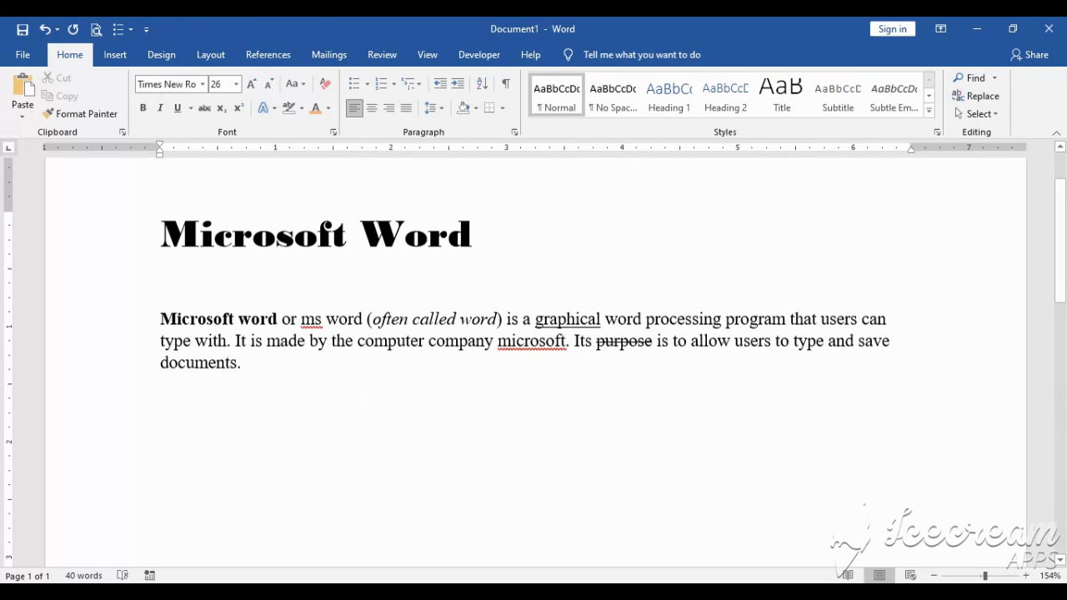
{"action": "type", "text": "H2O"}
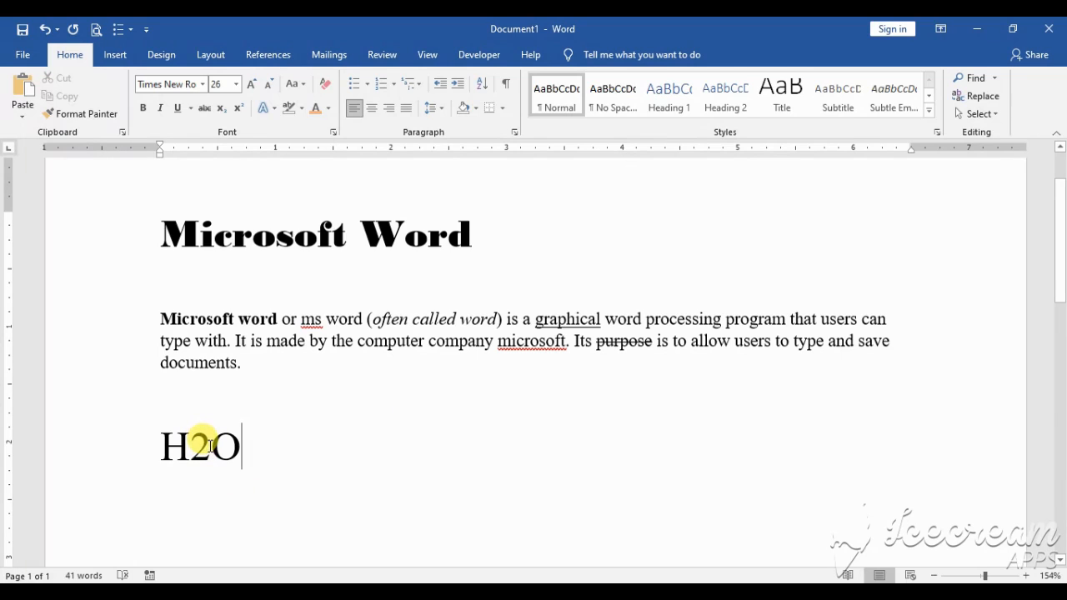
Format the 2 in "H2O" as subscript
{"action": "left_click_drag", "start_coordinate": [211, 447], "coordinate": [198, 446]}
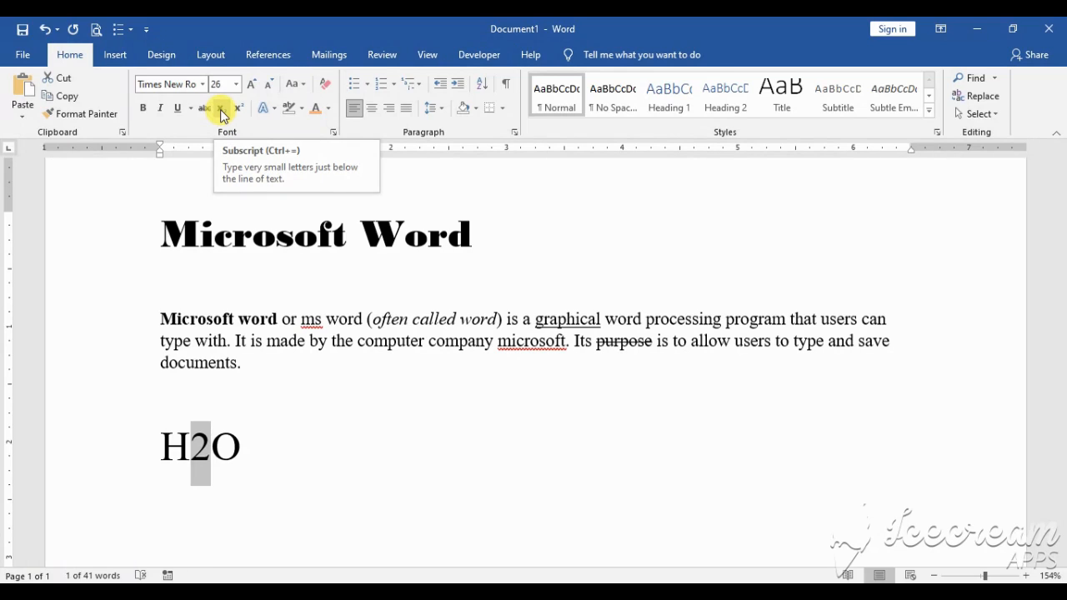
{"action": "left_click", "coordinate": [222, 110]}
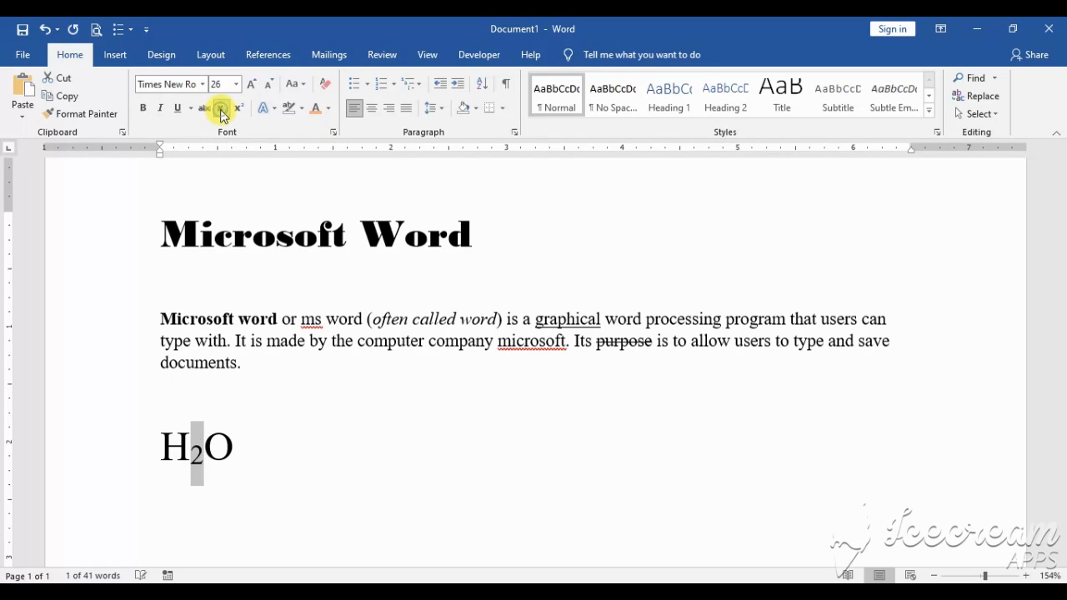
{"action": "left_click", "coordinate": [259, 464]}
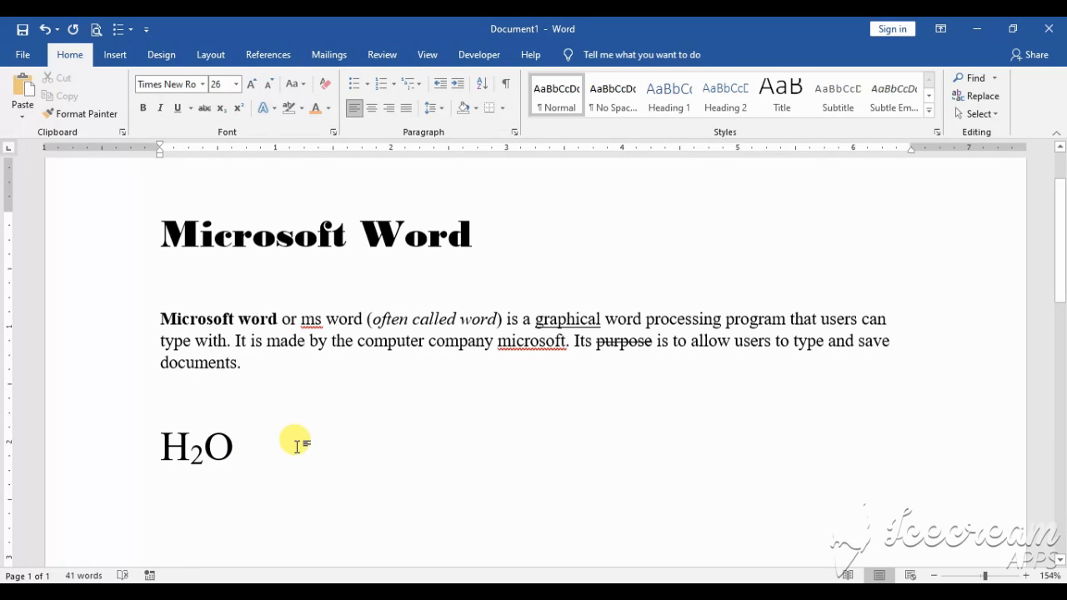
Add the number 10243 after a gap on the same line as "H2O"
{"action": "double_click", "coordinate": [296, 448]}
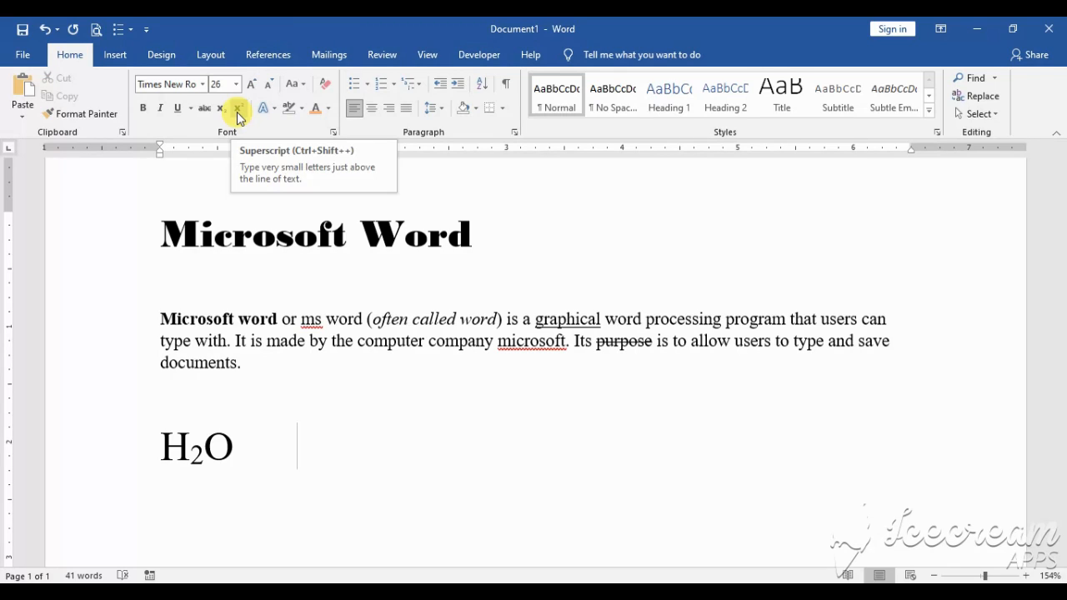
{"action": "type", "text": "1"}
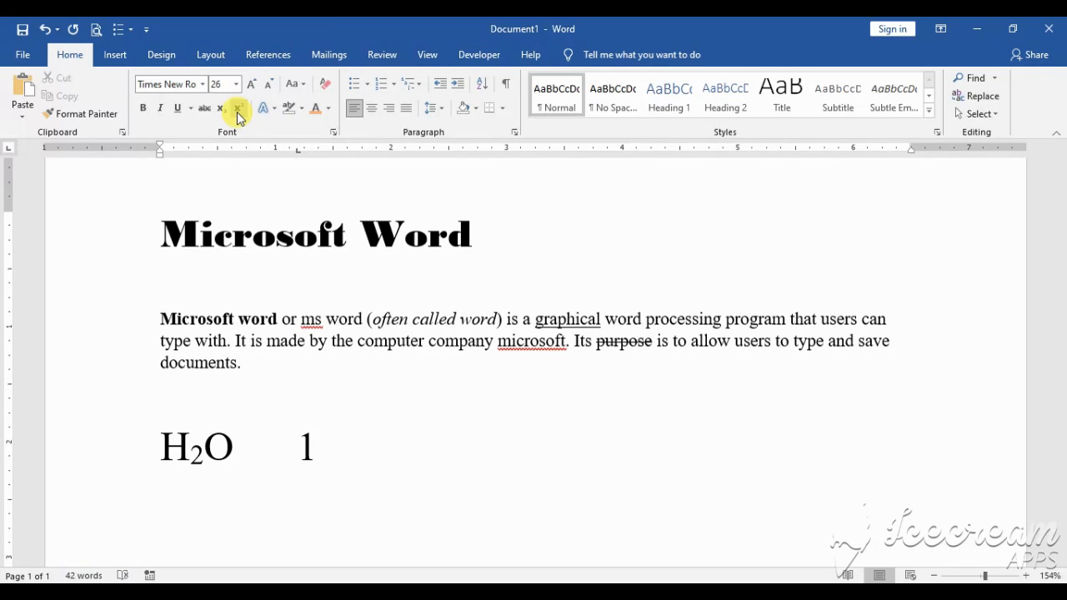
{"action": "type", "text": "0243"}
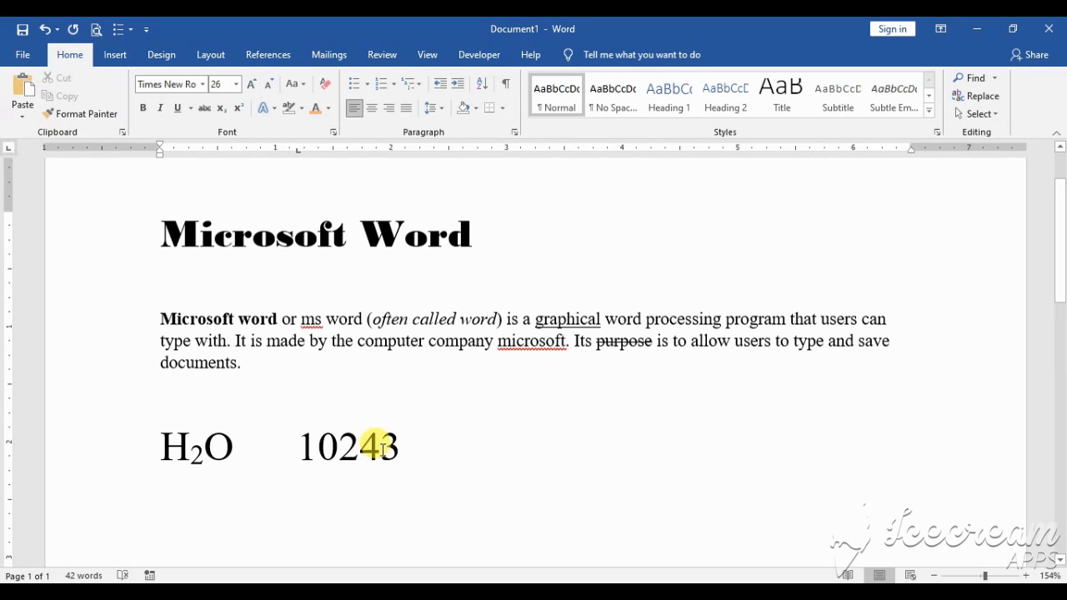
Format the final 3 in "10243" as superscript
{"action": "left_click_drag", "start_coordinate": [380, 446], "coordinate": [401, 446]}
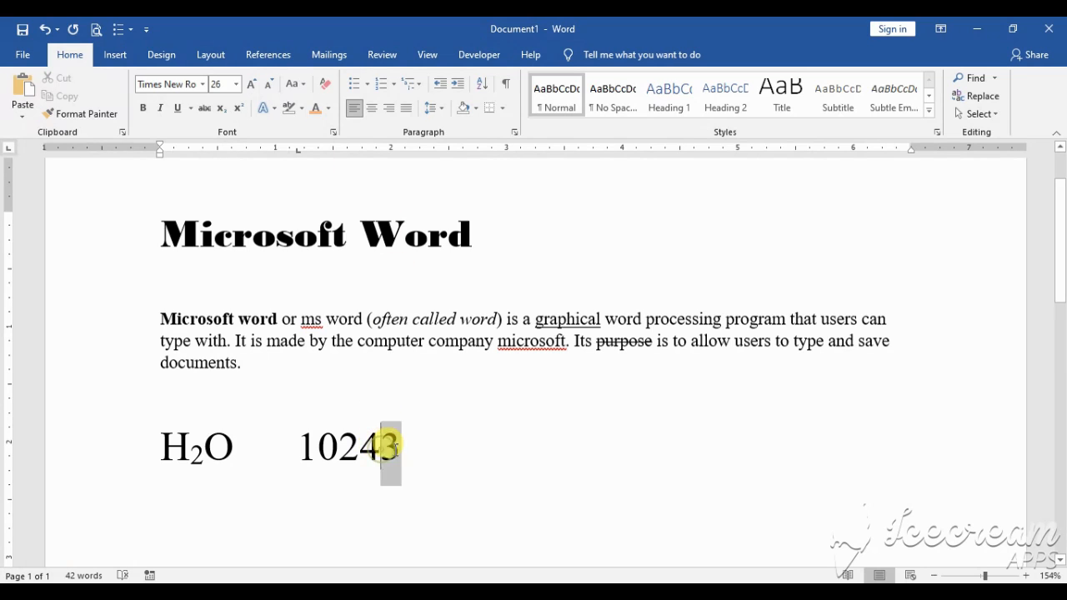
{"action": "left_click", "coordinate": [238, 109]}
{"action": "left_click", "coordinate": [409, 454]}
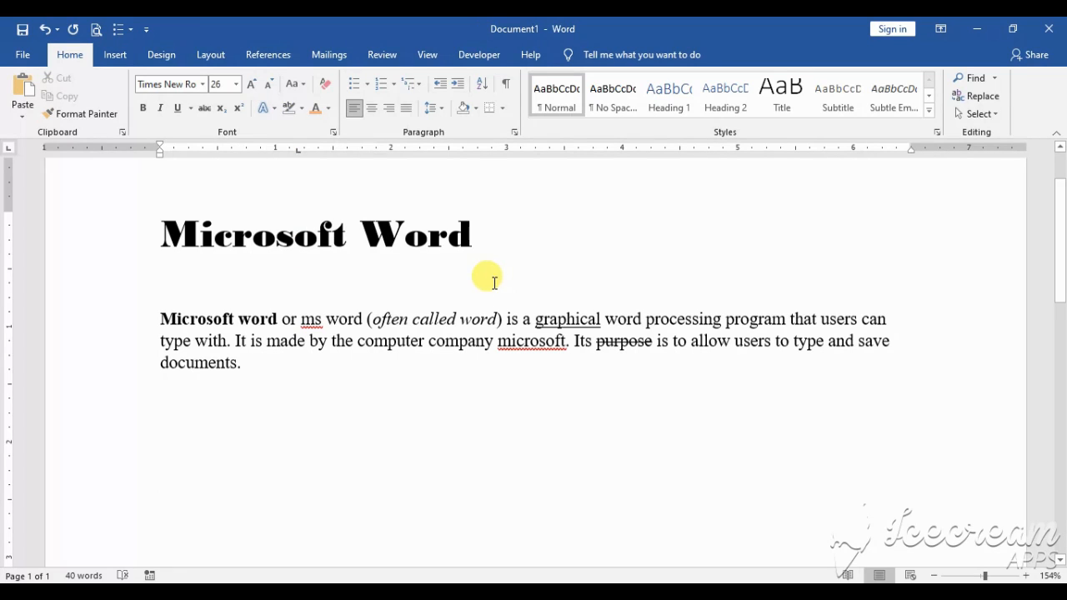
Apply the text effect "Fill: White; Outline: Orange, Accent color 2; Hard Shadow: Orange, Accent color 2" to the title "Microsoft Word"
{"action": "left_click_drag", "start_coordinate": [155, 231], "coordinate": [501, 232]}
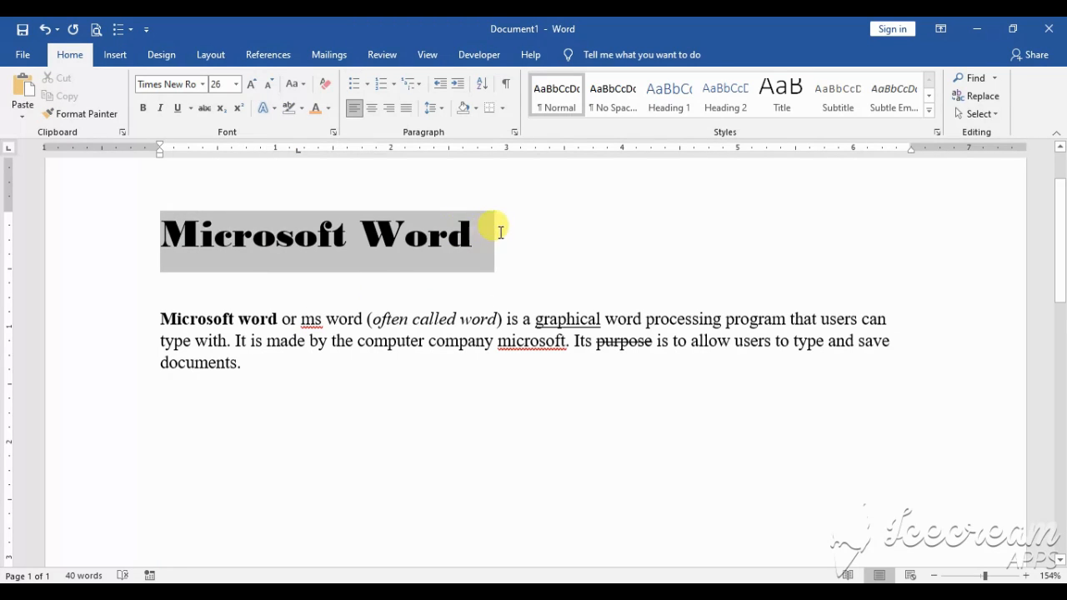
{"action": "left_click", "coordinate": [271, 112]}
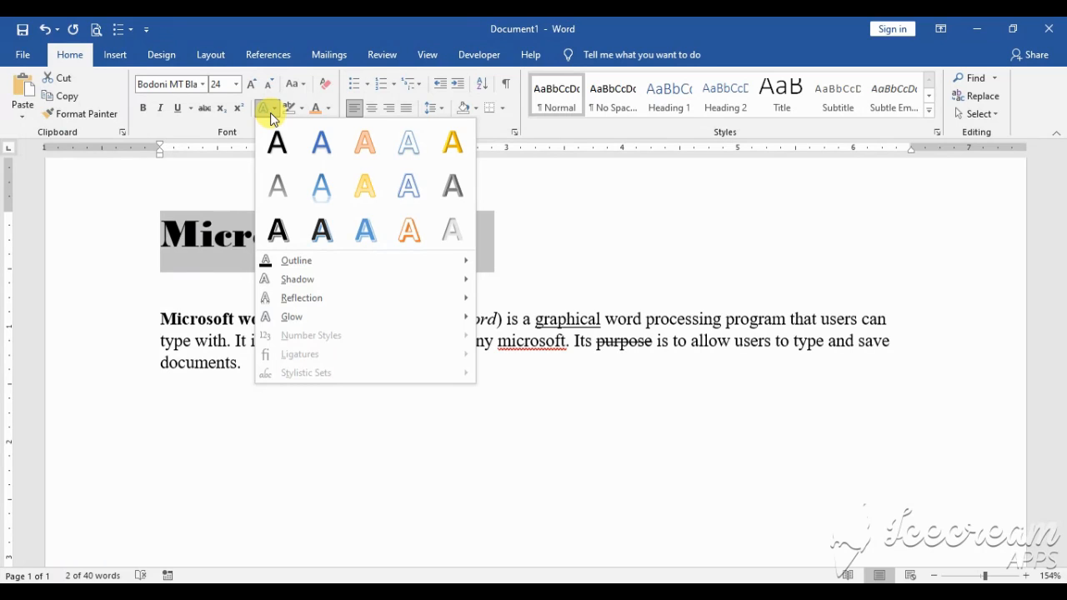
{"action": "left_click", "coordinate": [417, 231]}
{"action": "left_click", "coordinate": [528, 242]}
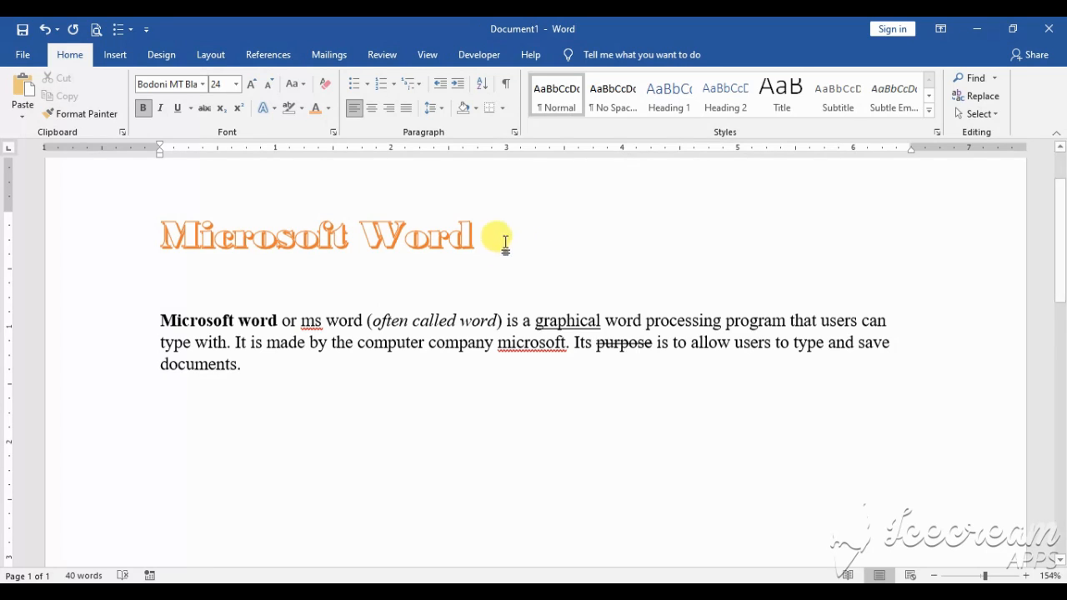
Add the glow variation "8 point; Orange, Accent color 2" to the title "Microsoft Word"
{"action": "left_click_drag", "start_coordinate": [154, 232], "coordinate": [459, 233]}
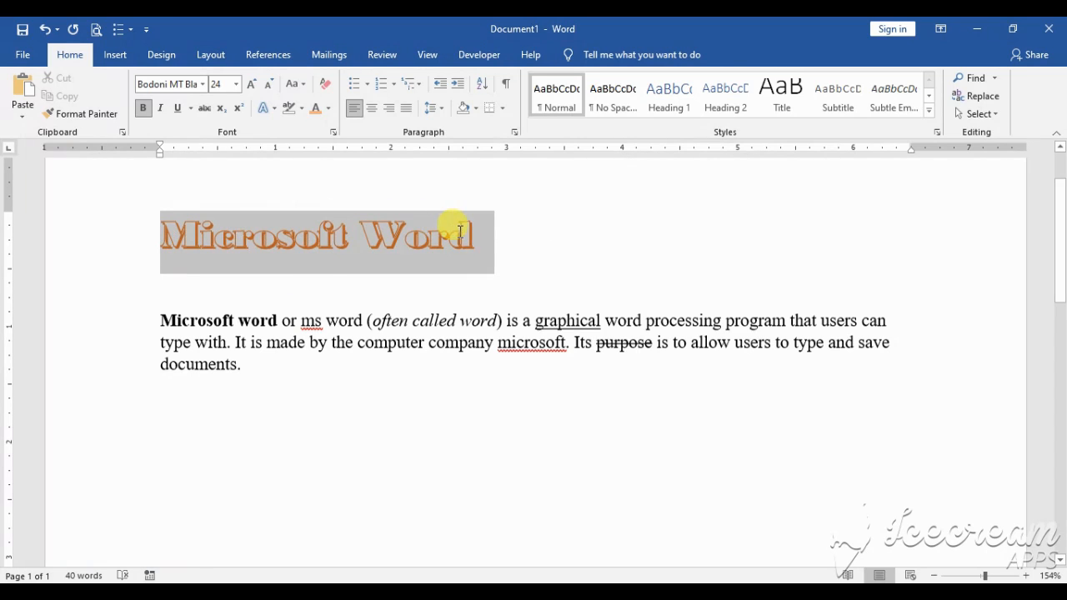
{"action": "left_click", "coordinate": [273, 112]}
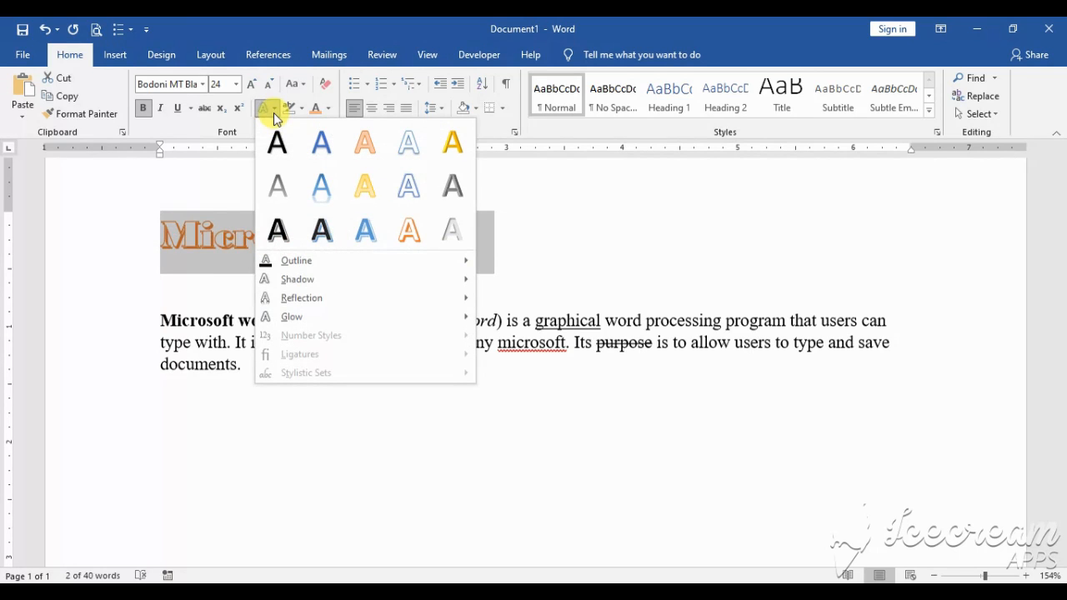
{"action": "mouse_move", "coordinate": [323, 271]}
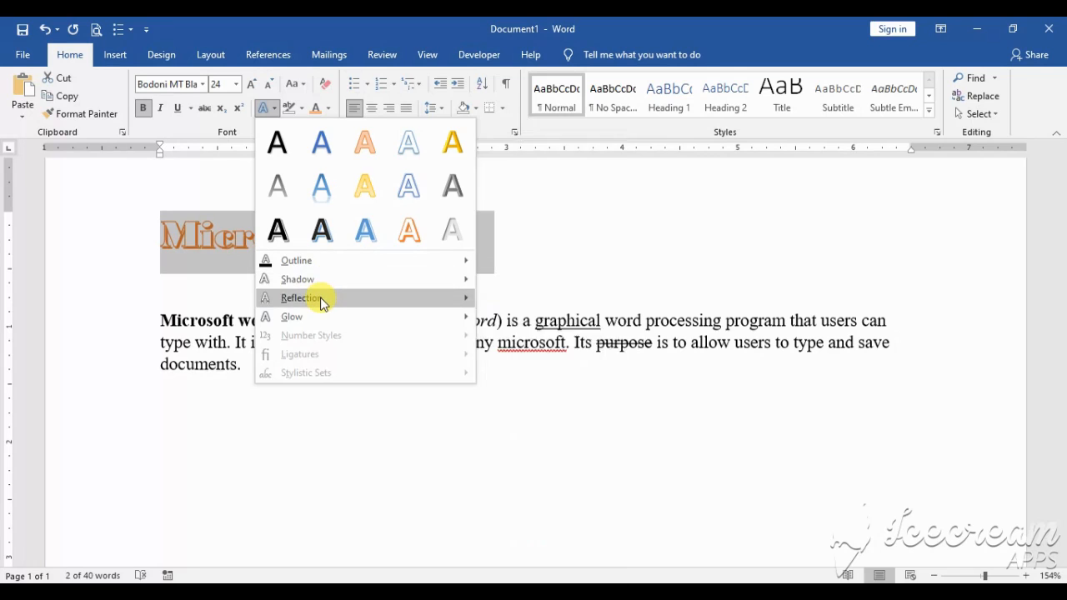
{"action": "mouse_move", "coordinate": [320, 318]}
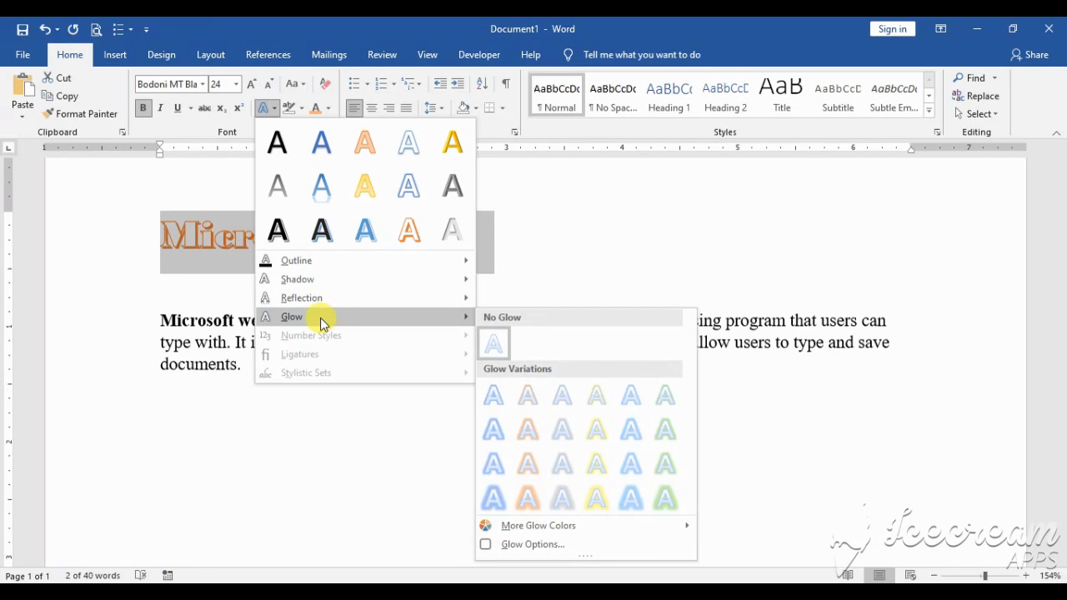
{"action": "mouse_move", "coordinate": [376, 268]}
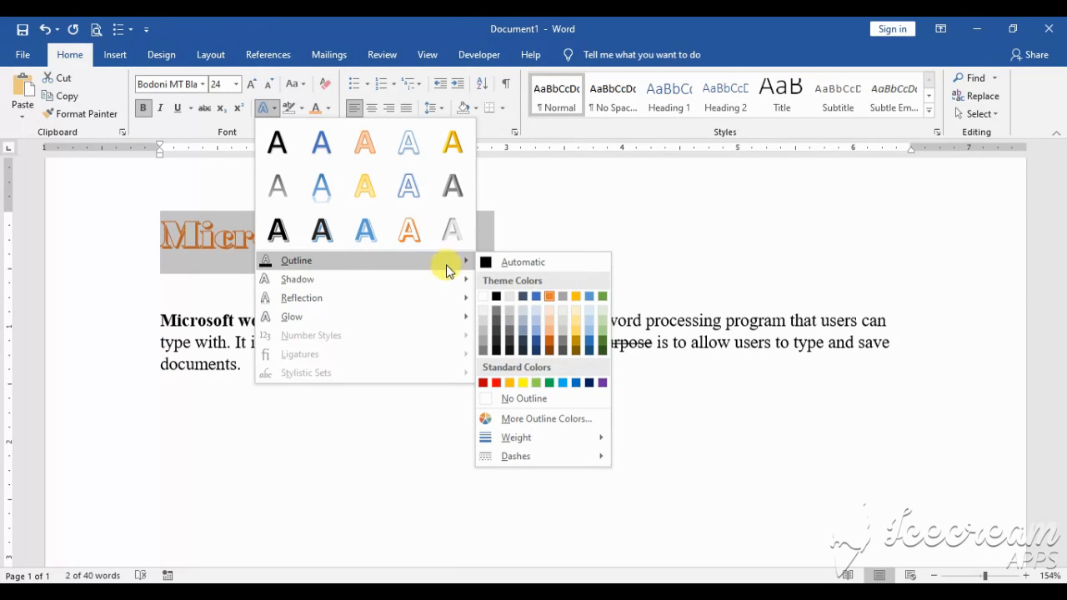
{"action": "mouse_move", "coordinate": [446, 281]}
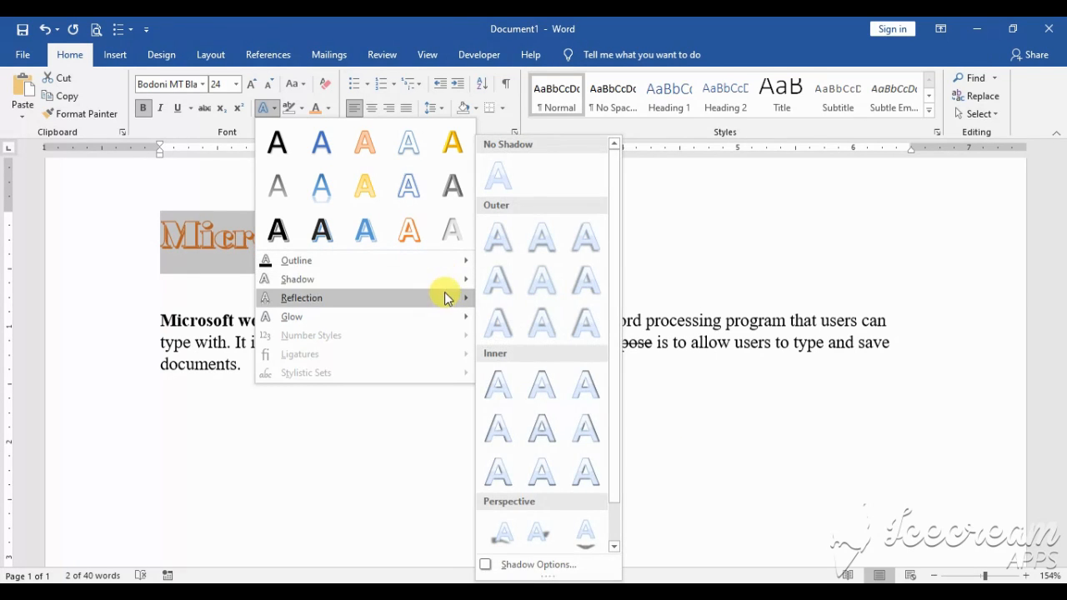
{"action": "mouse_move", "coordinate": [451, 318]}
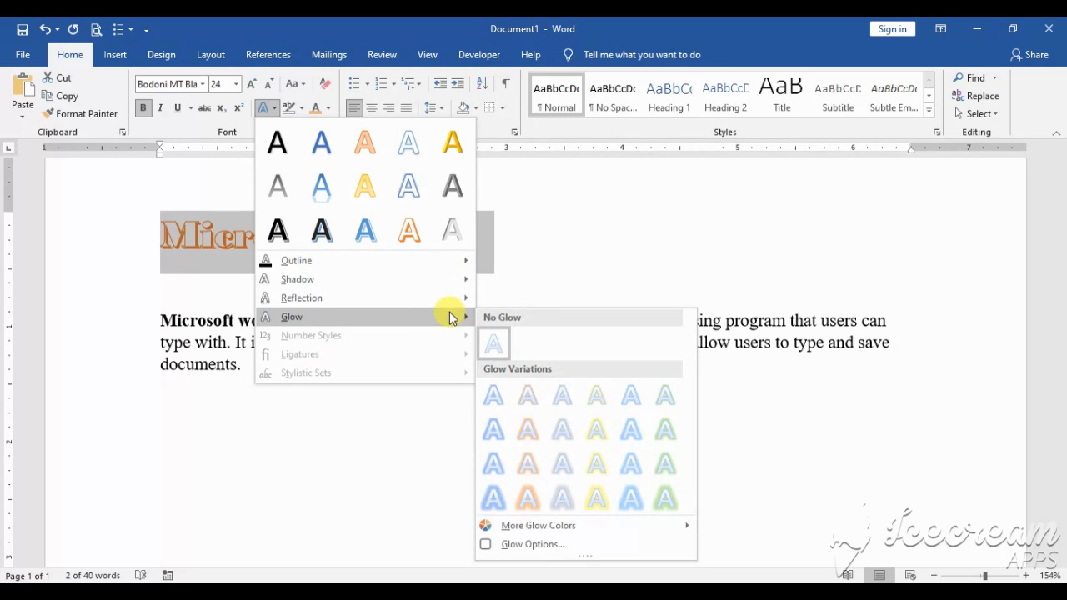
{"action": "left_click", "coordinate": [534, 431]}
{"action": "left_click", "coordinate": [555, 232]}
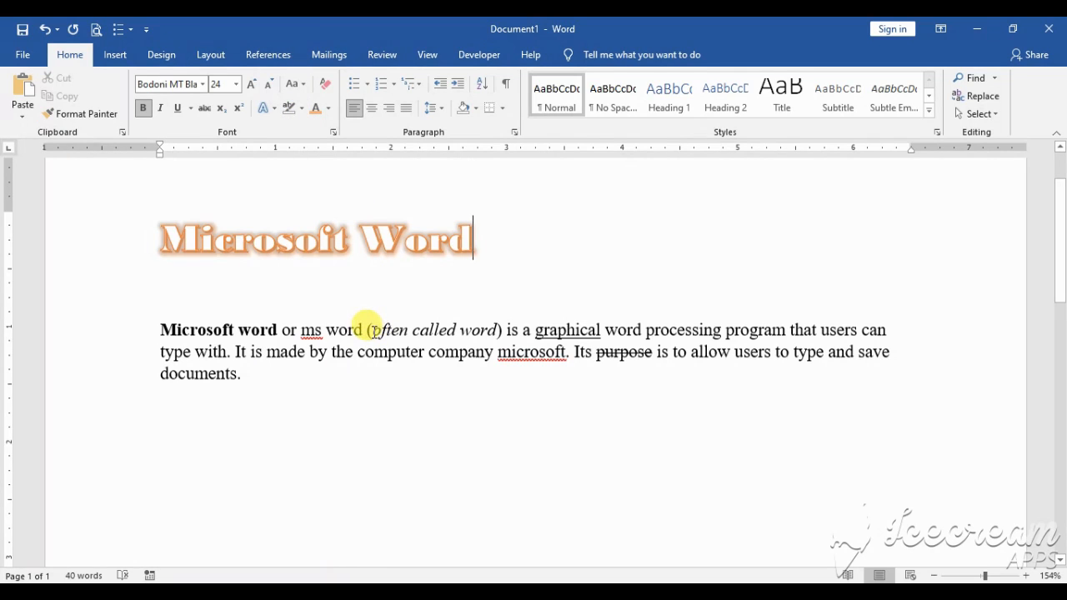
Highlight the italic phrase "often called word" in the body paragraph in yellow
{"action": "left_click_drag", "start_coordinate": [372, 330], "coordinate": [492, 330]}
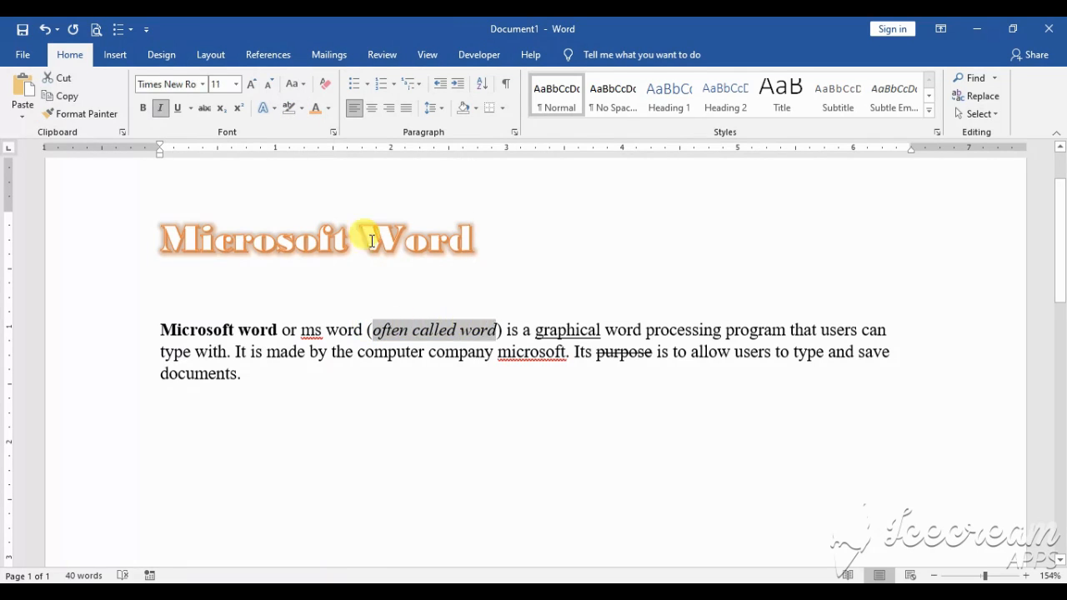
{"action": "left_click", "coordinate": [302, 108]}
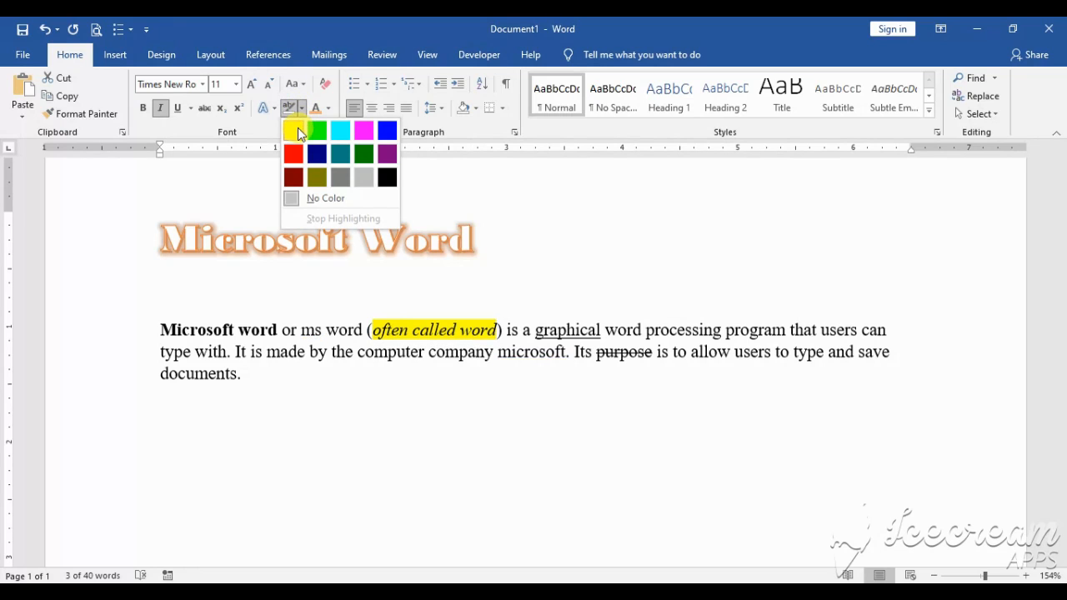
{"action": "left_click", "coordinate": [298, 128]}
{"action": "left_click", "coordinate": [446, 226]}
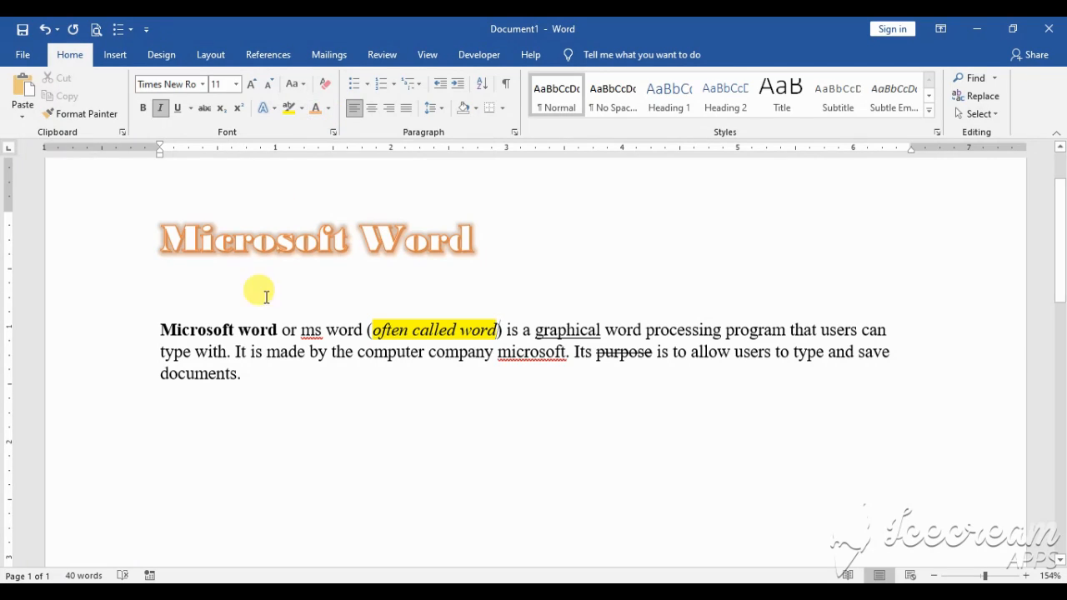
Color the bold words "Microsoft word" at the start of the body paragraph pinkish red, using a standard color from the extended color palette
{"action": "left_click", "coordinate": [149, 327]}
{"action": "left_click_drag", "start_coordinate": [191, 330], "coordinate": [268, 334]}
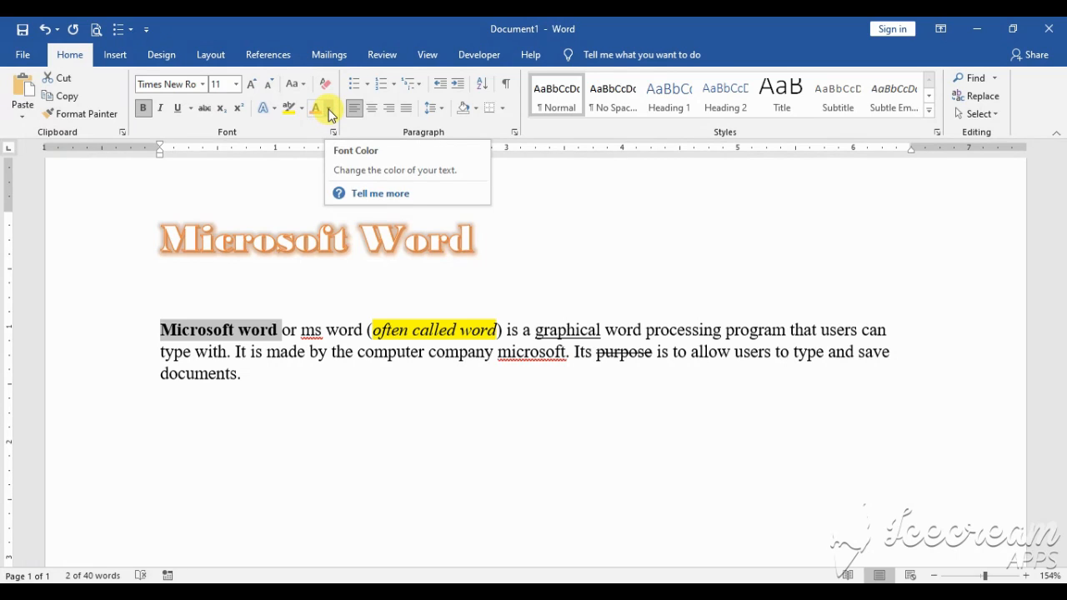
{"action": "left_click", "coordinate": [330, 110]}
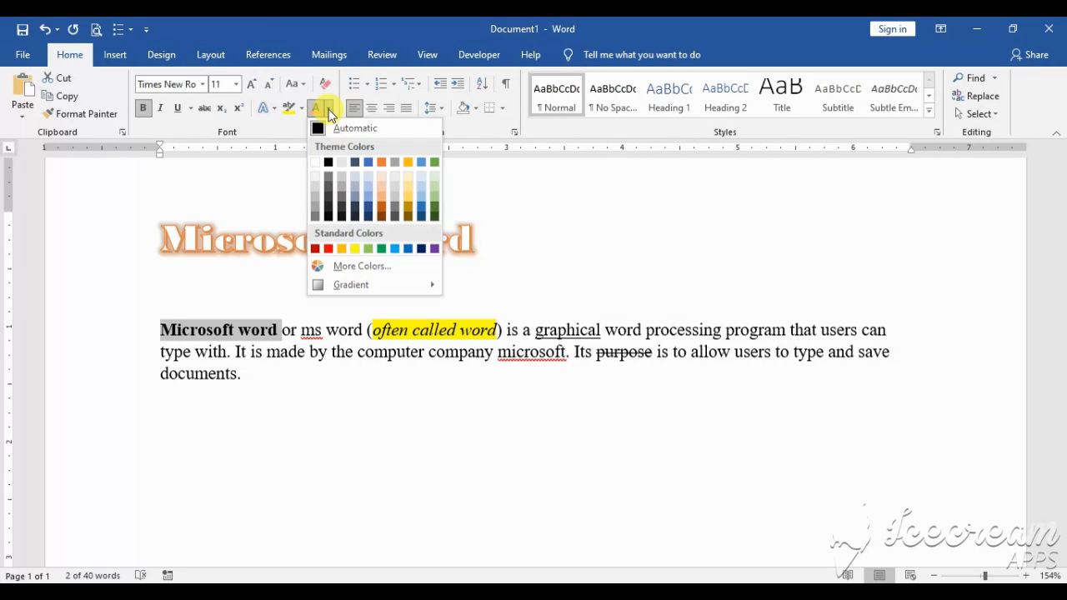
{"action": "left_click", "coordinate": [358, 266]}
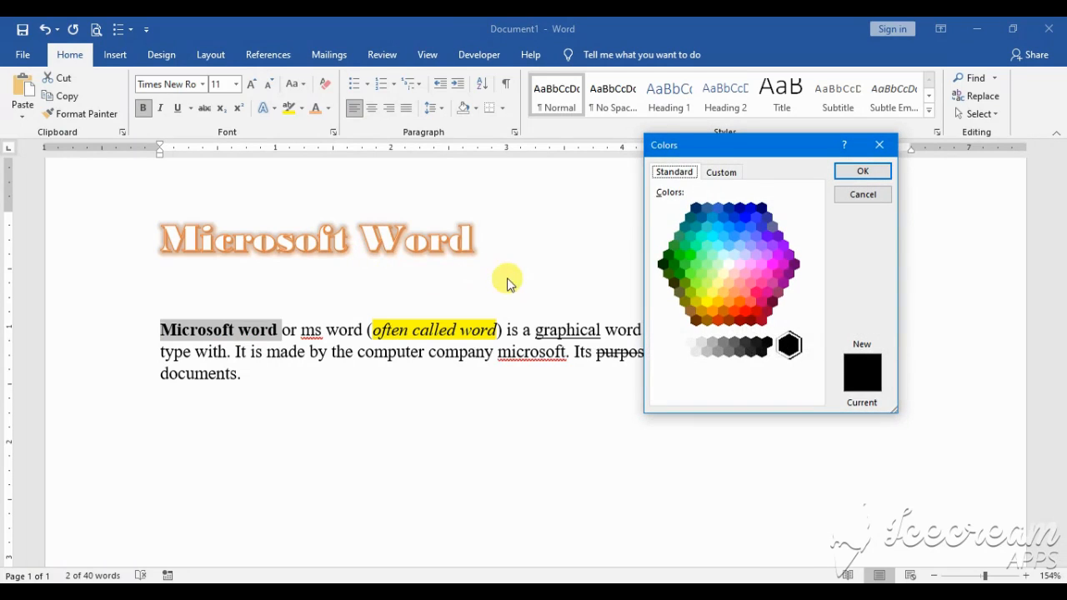
{"action": "left_click_drag", "start_coordinate": [679, 143], "coordinate": [463, 148]}
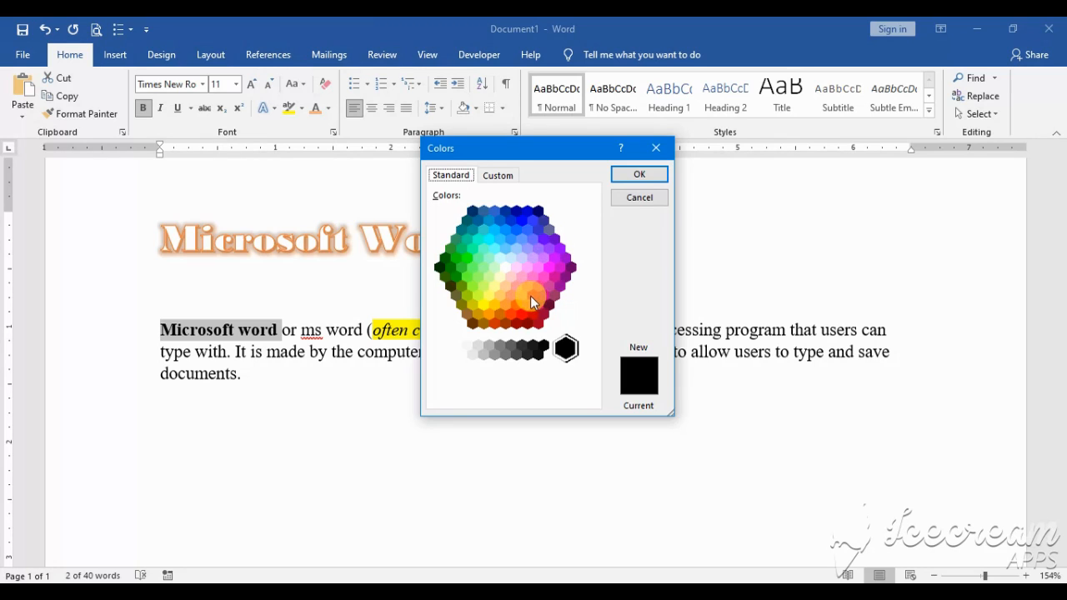
{"action": "left_click", "coordinate": [531, 296]}
{"action": "left_click", "coordinate": [634, 177]}
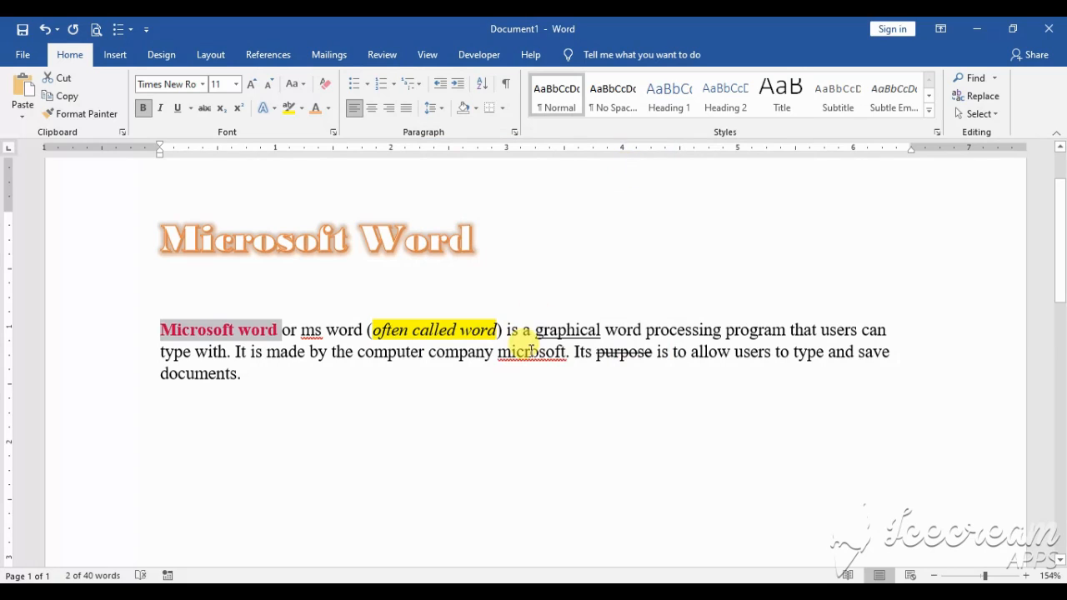
{"action": "left_click", "coordinate": [531, 351]}
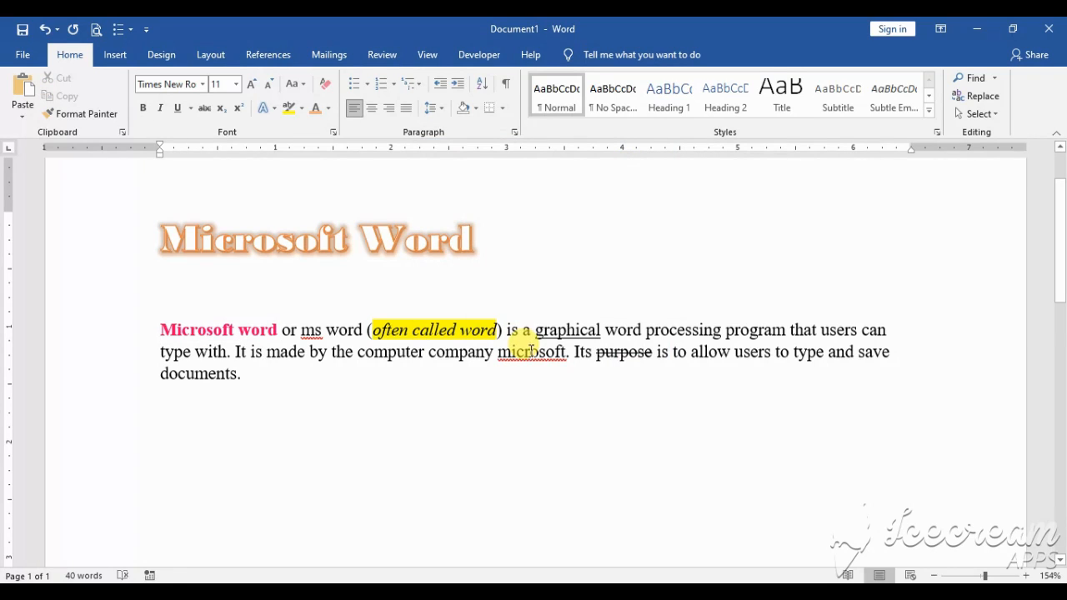